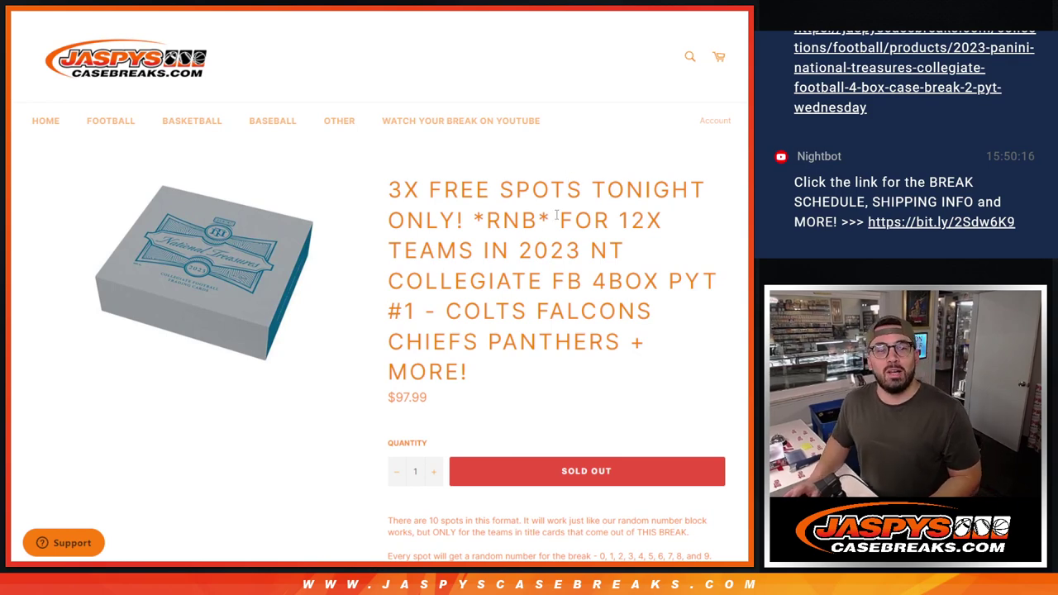
# - Scroll through the Jaspys Casebreaks RNB product page to review the break rules and the 12 teams
pyautogui.scroll(-2, 500, 347)
pyautogui.scroll(-4, 500, 347)
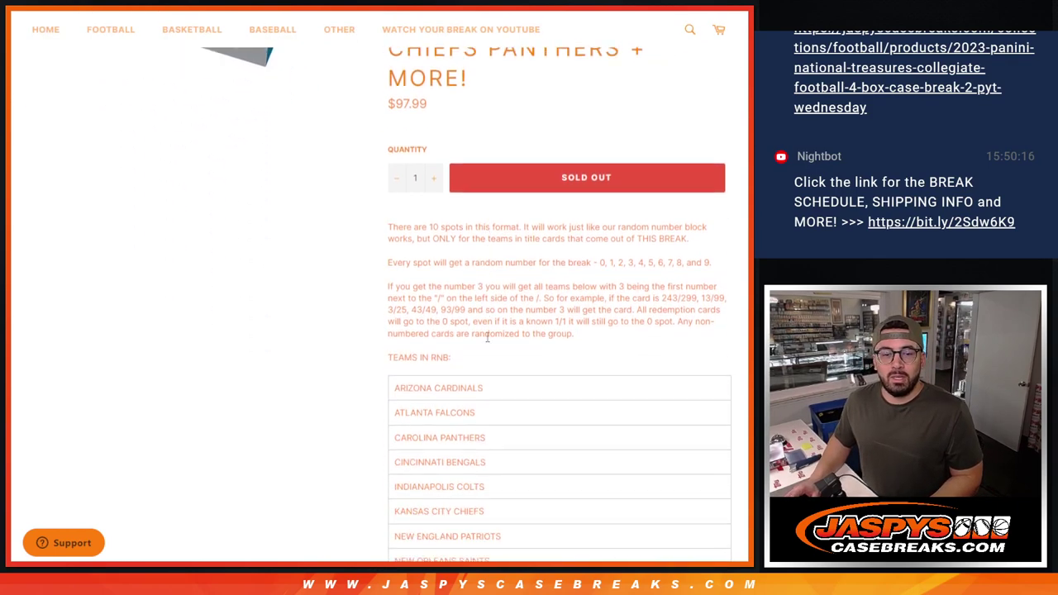
pyautogui.scroll(6, 519, 389)
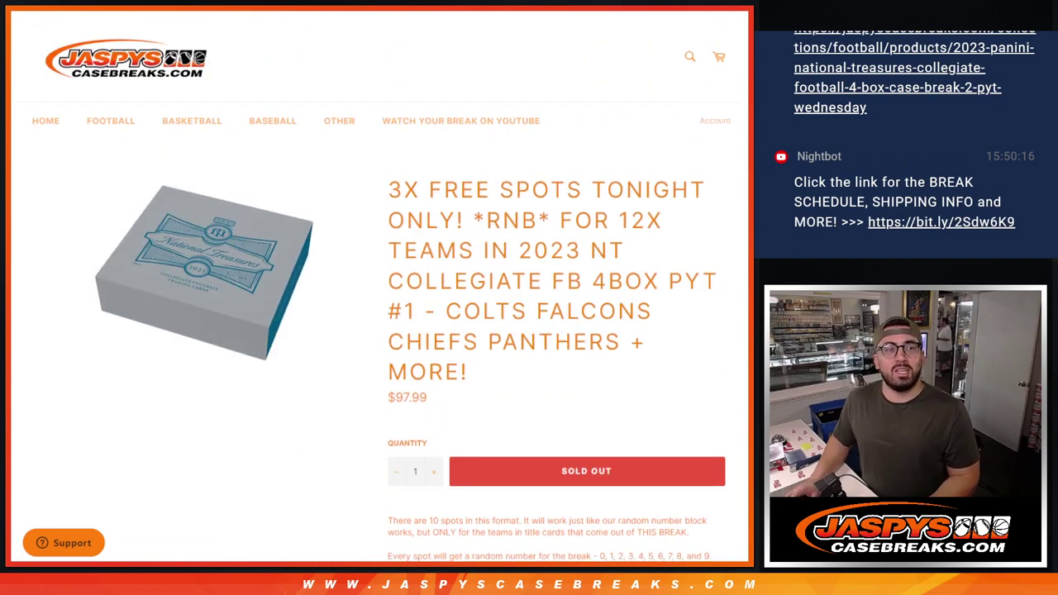
# - Copy the ten spot names in D1:D10 of the RNB sheet and go to Random.org's List Randomizer
pyautogui.hotkey('alt', 'Tab')
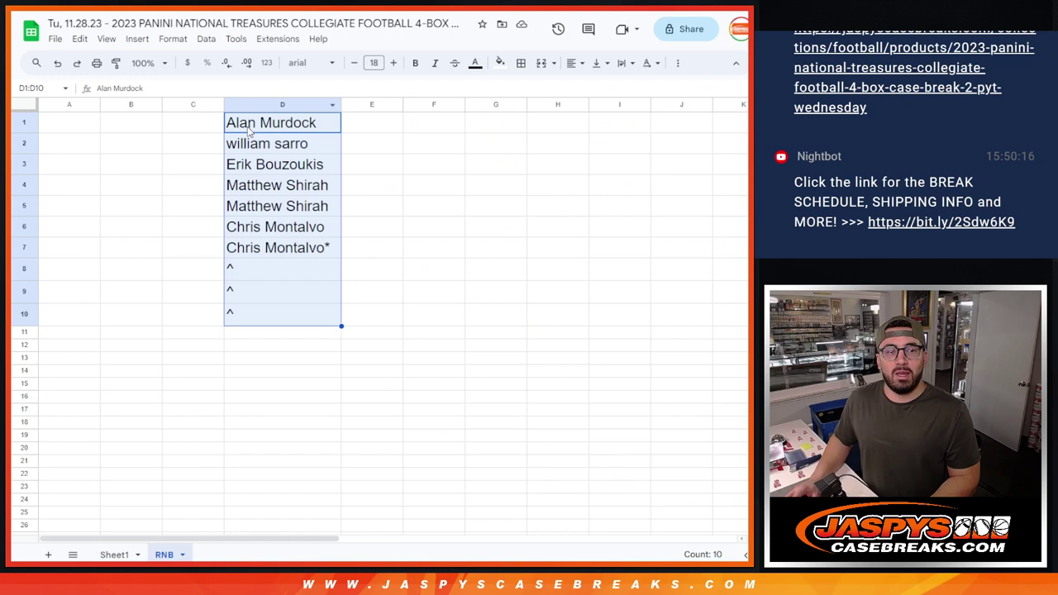
pyautogui.click(254, 318)
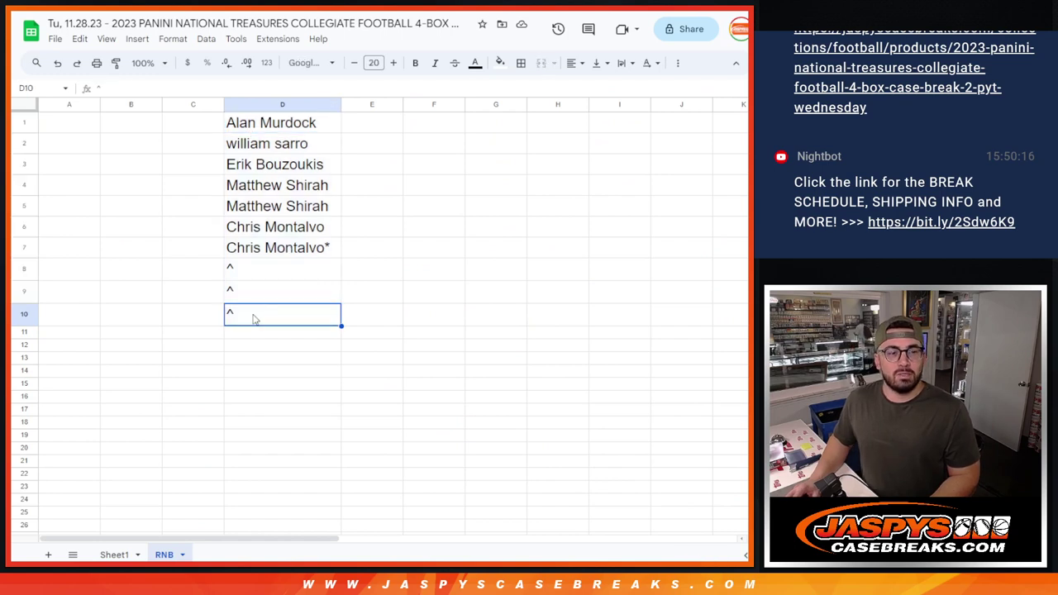
pyautogui.moveTo(255, 317); pyautogui.dragTo(240, 137)
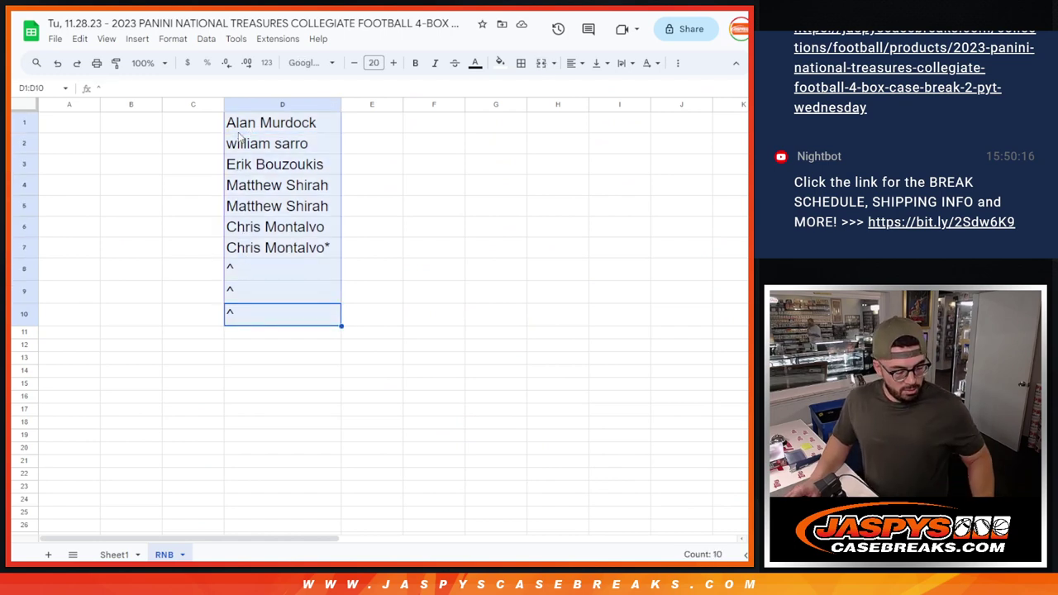
pyautogui.click(281, 236)
pyautogui.click(321, 248)
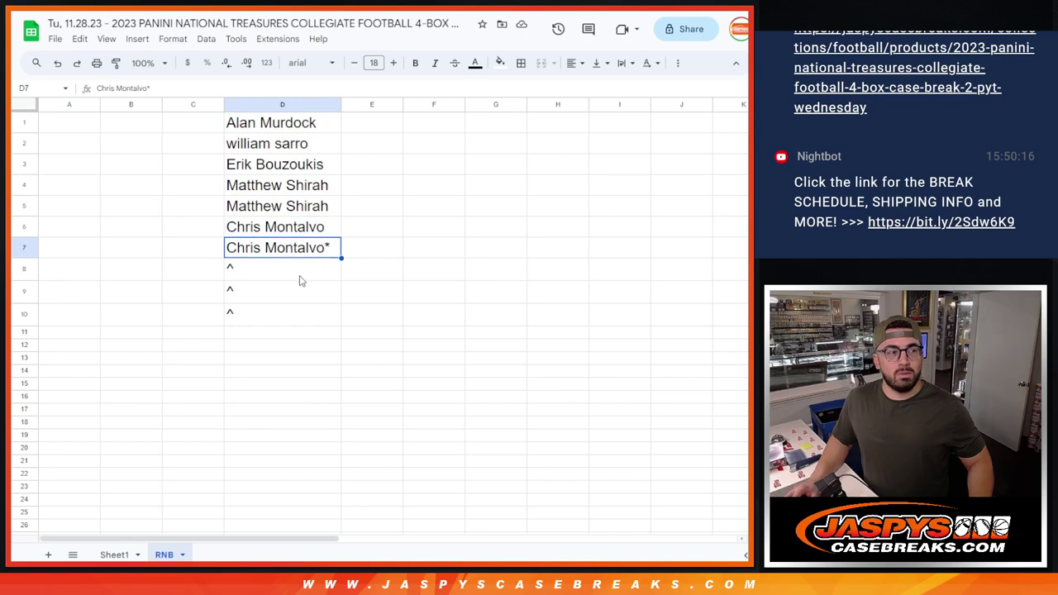
pyautogui.moveTo(282, 319); pyautogui.dragTo(253, 126)
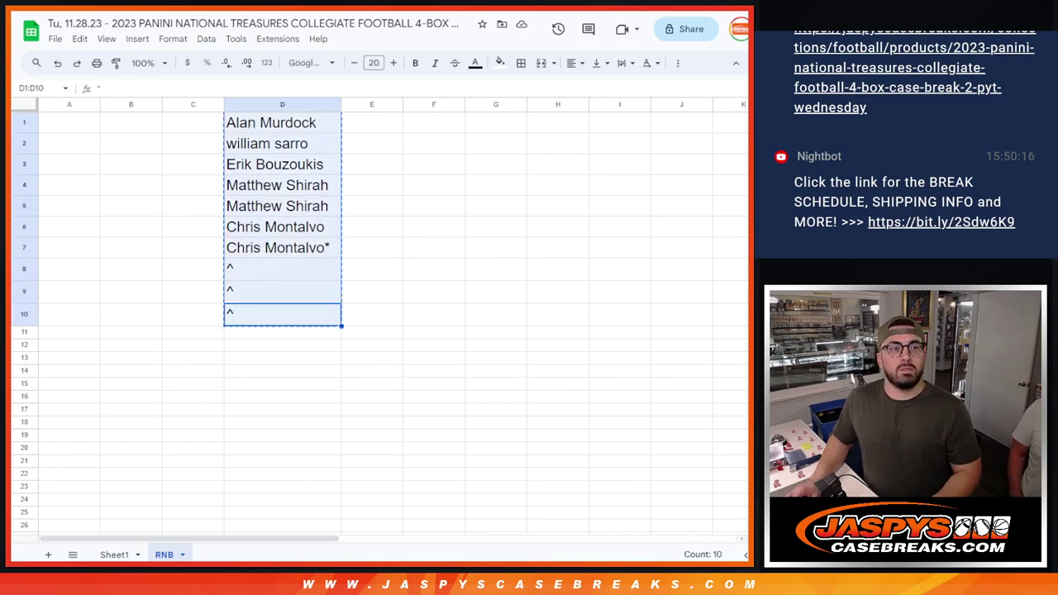
pyautogui.hotkey('alt', 'Tab')
# - Paste the copied 0–9 list into the List Randomizer box, then clear the box
pyautogui.hotkey('ctrl', 'Tab')
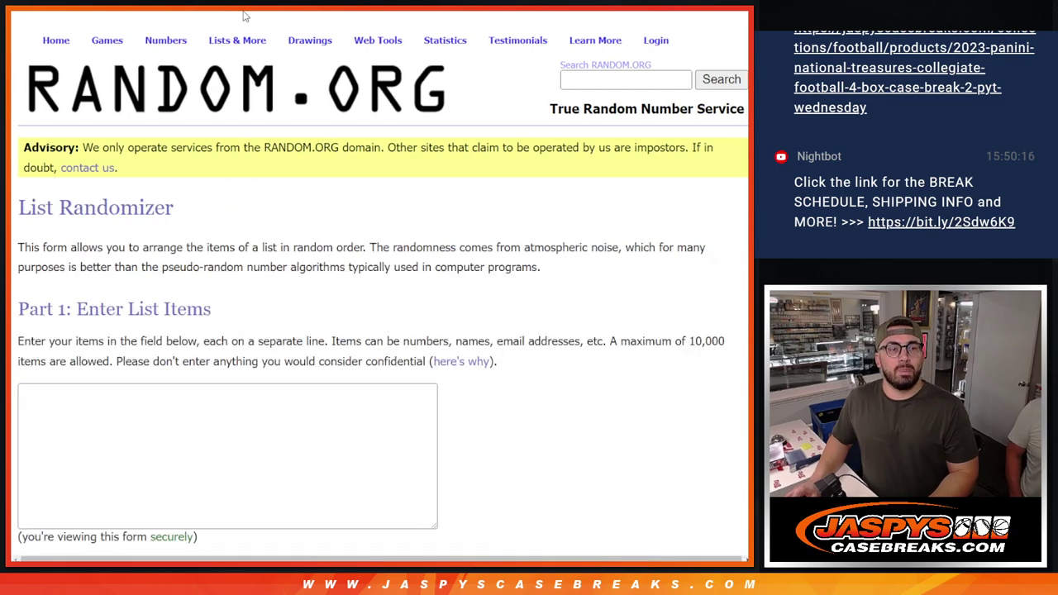
pyautogui.click(72, 457)
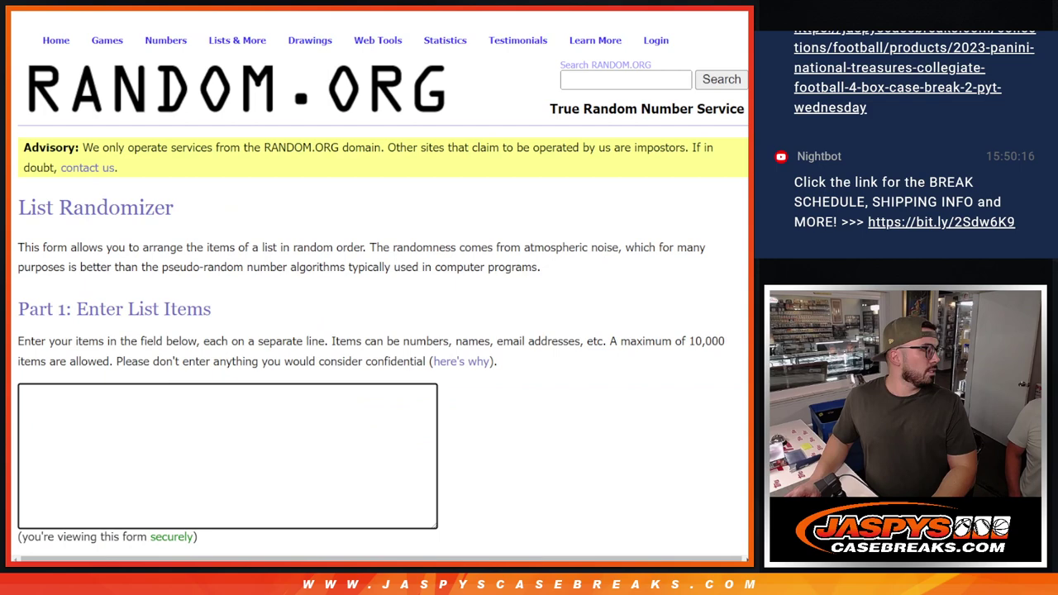
pyautogui.hotkey('ctrl', 'v')
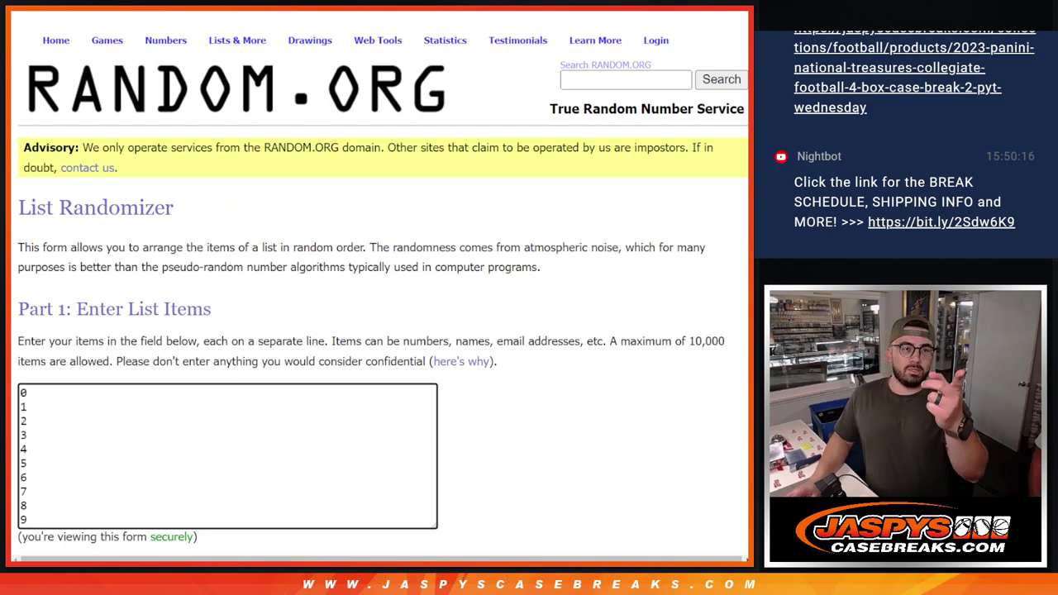
pyautogui.hotkey('ctrl', 'a')
pyautogui.press('BackSpace')
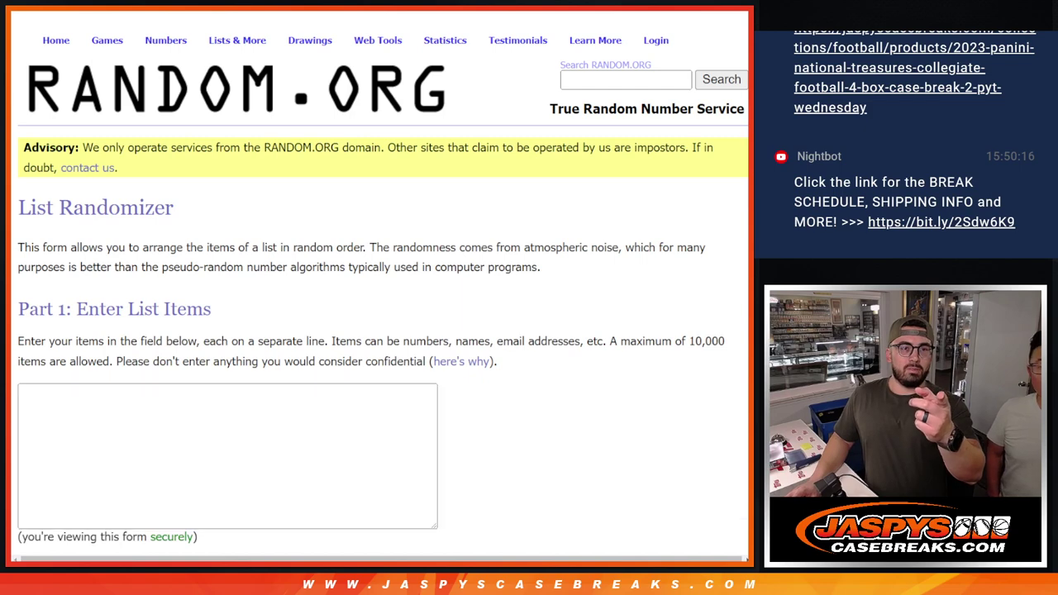
# - Select and copy only the seven names in D1:D7 of the RNB sheet
pyautogui.hotkey('alt', 'Tab')
pyautogui.click(273, 282)
pyautogui.click(272, 267)
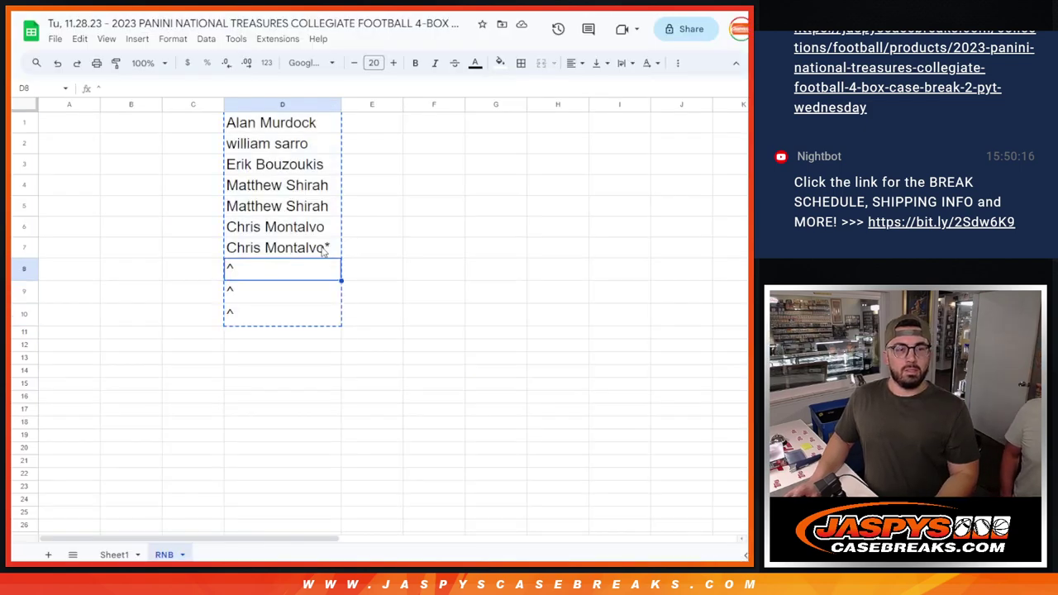
pyautogui.moveTo(325, 248); pyautogui.dragTo(306, 134)
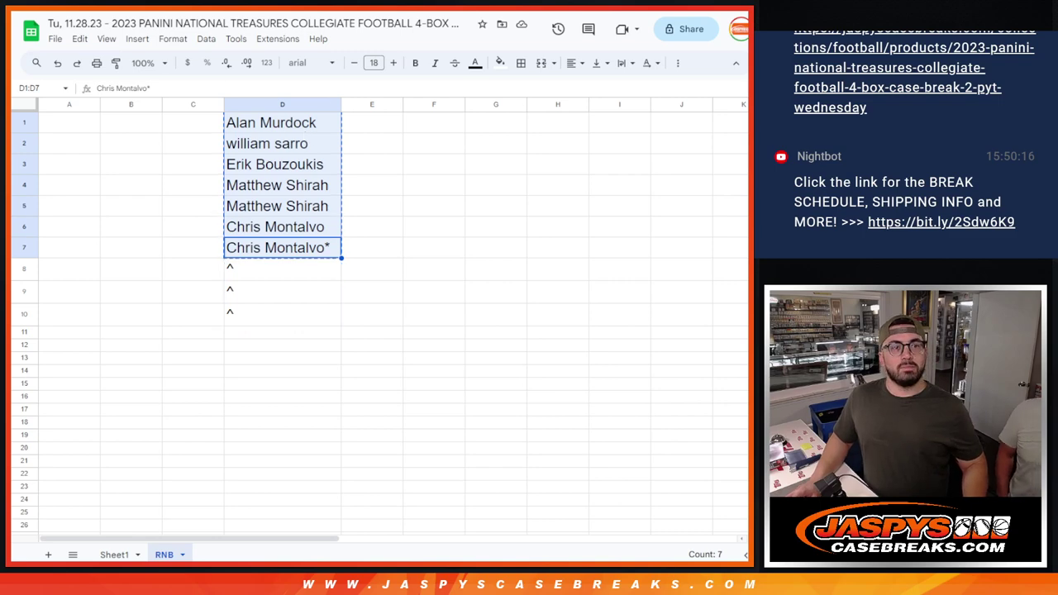
pyautogui.hotkey('ctrl', 'Tab')
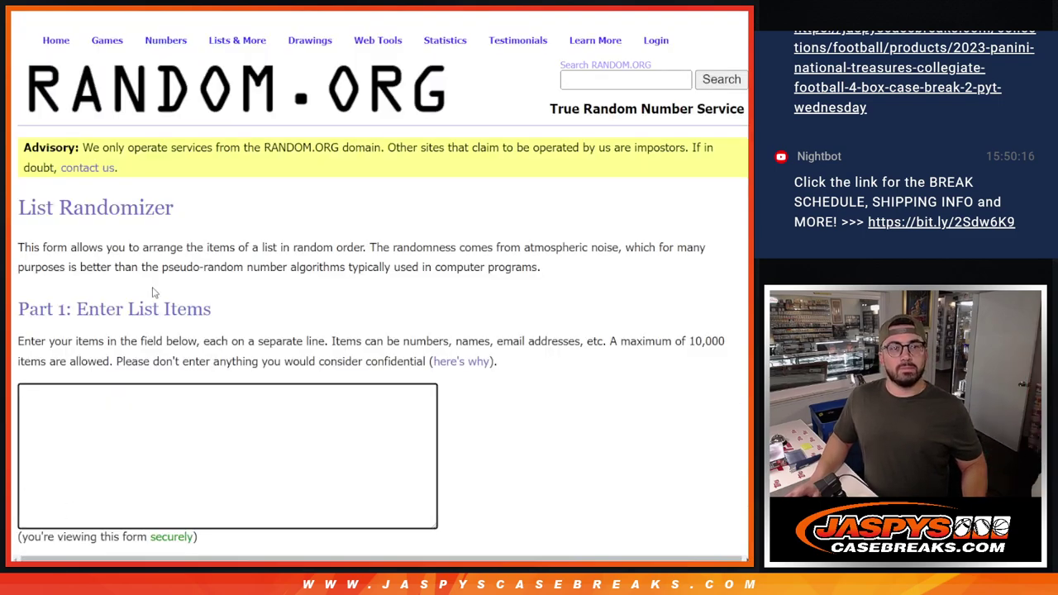
# - Paste the seven names into the List Randomizer, then roll two dice for a 2 and a 6
pyautogui.hotkey('ctrl', 'Tab')
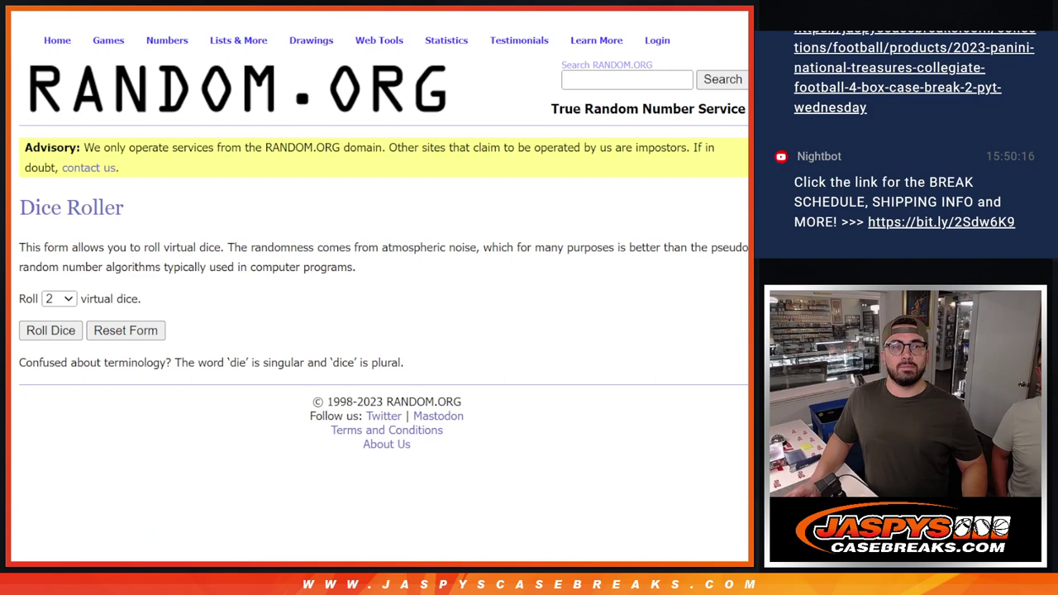
pyautogui.hotkey('ctrl', 'shift', 'Tab')
pyautogui.click(42, 516)
pyautogui.hotkey('ctrl', 'v')
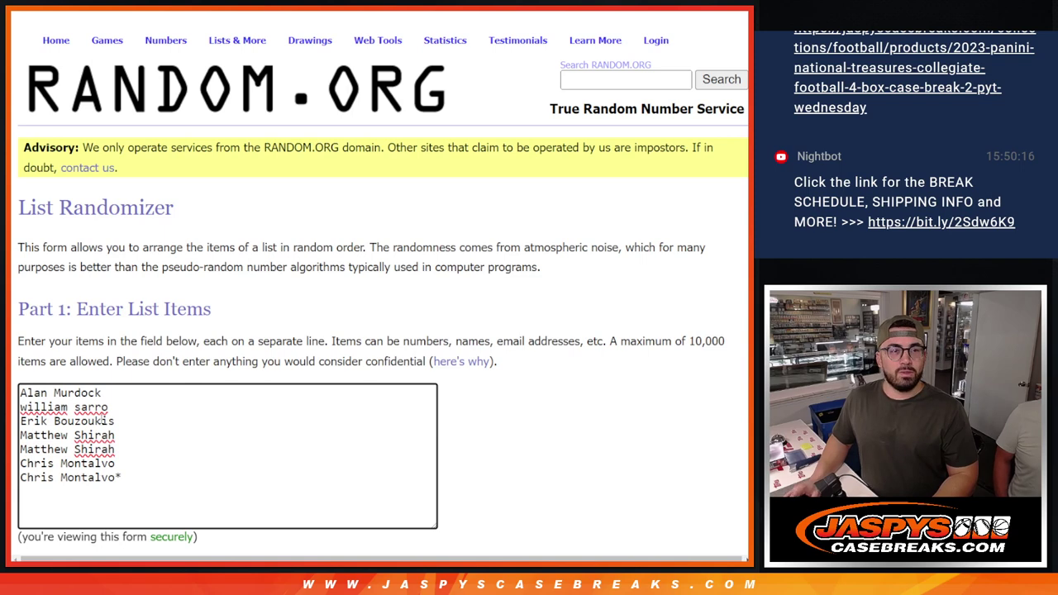
pyautogui.hotkey('ctrl', 'Tab')
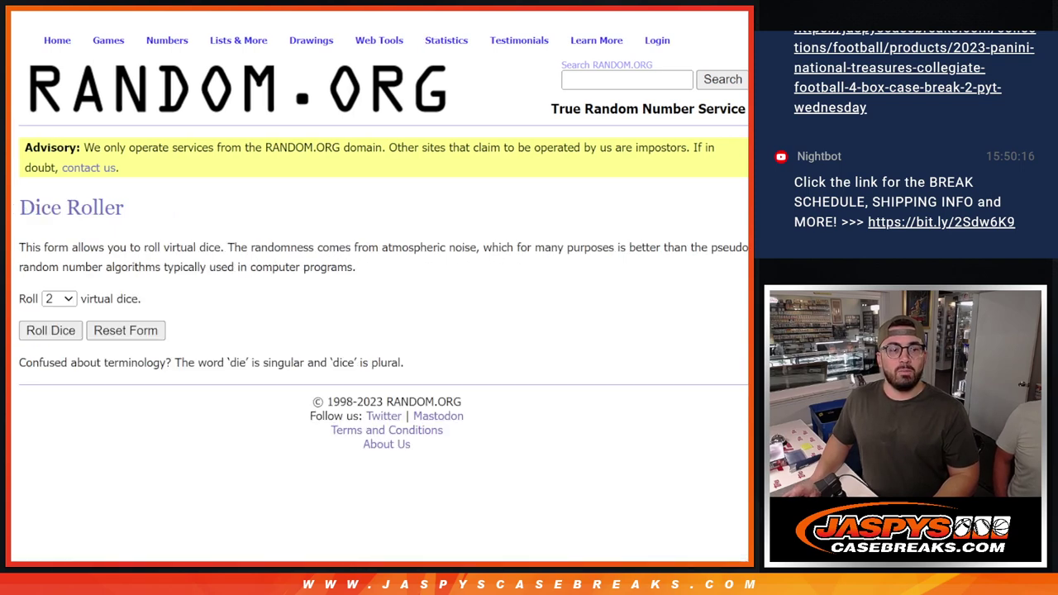
pyautogui.click(37, 335)
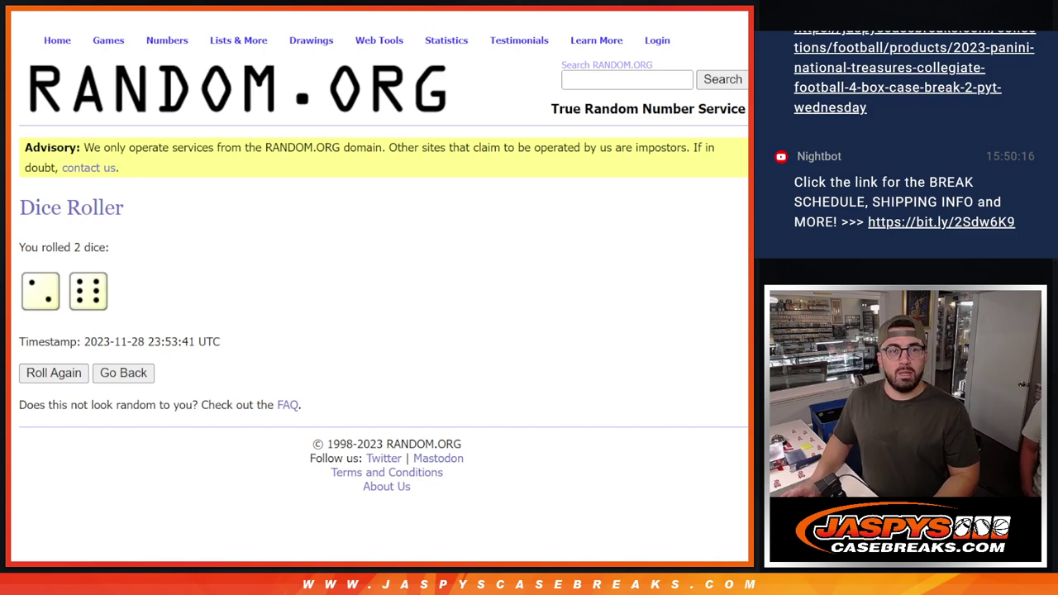
# - Randomize the seven names, then reshuffle them seven more times
pyautogui.hotkey('ctrl', 'Tab')
pyautogui.scroll(-2, 75, 436)
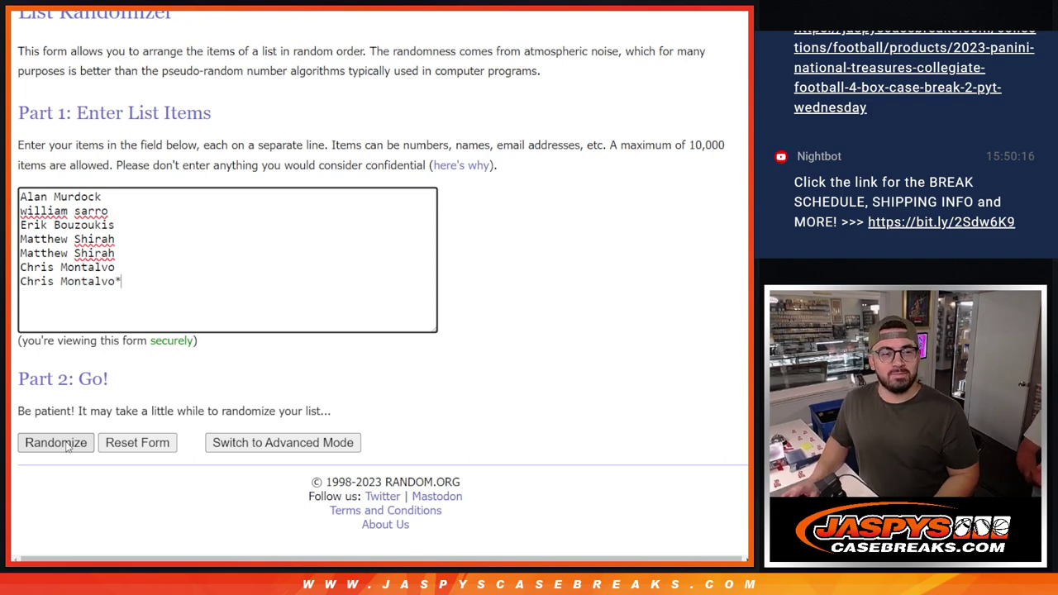
pyautogui.click(67, 447)
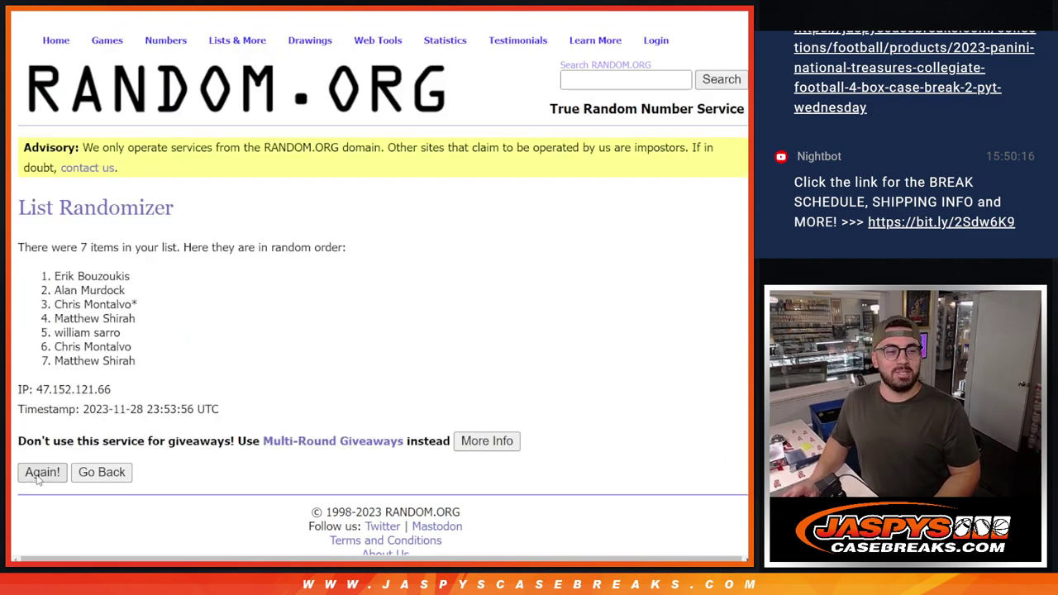
pyautogui.click(38, 477)
pyautogui.click(47, 508)
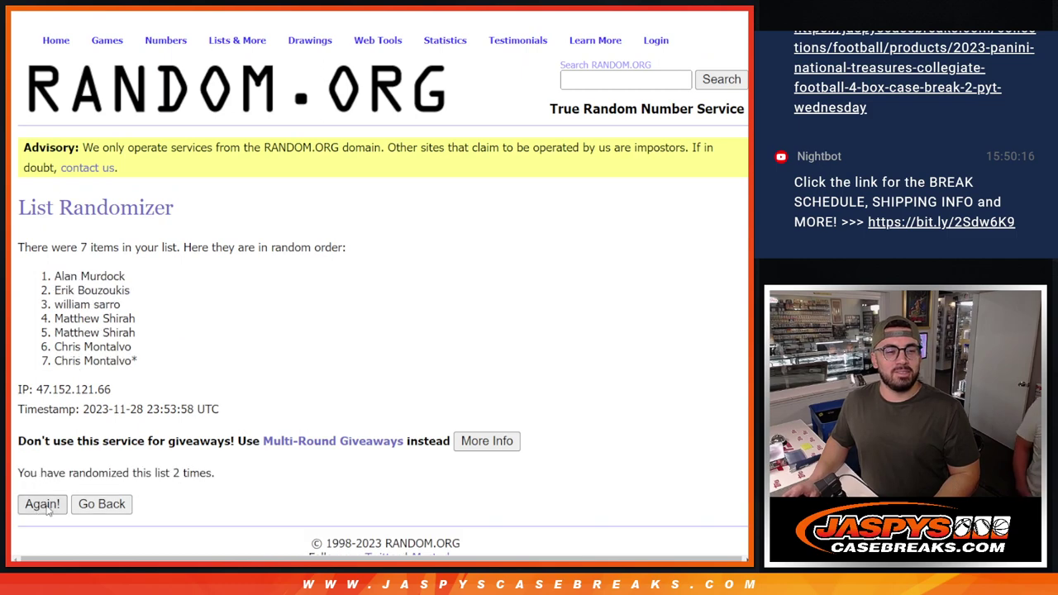
pyautogui.click(43, 506)
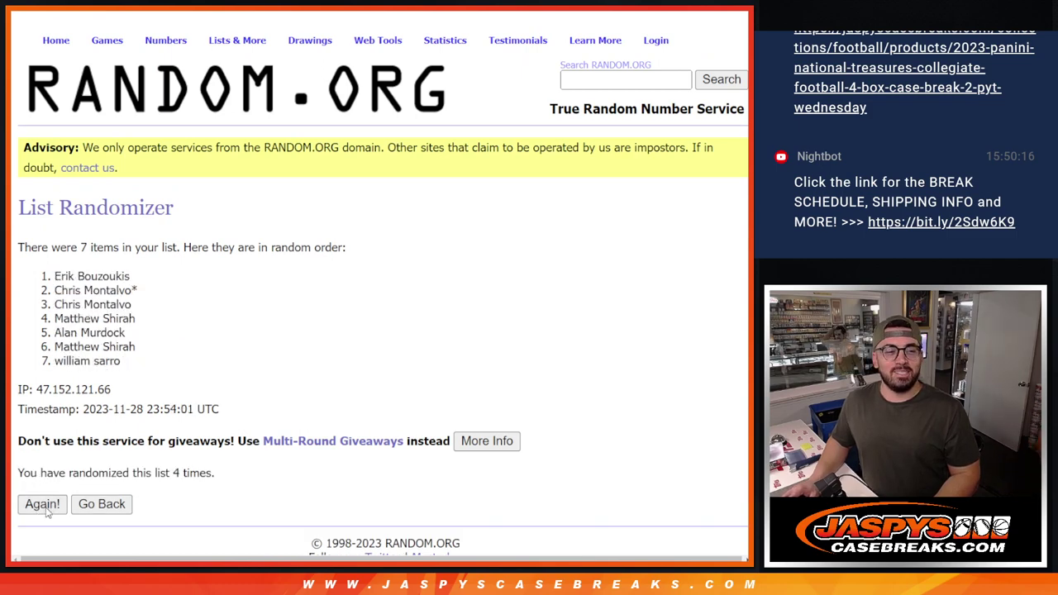
pyautogui.click(43, 506)
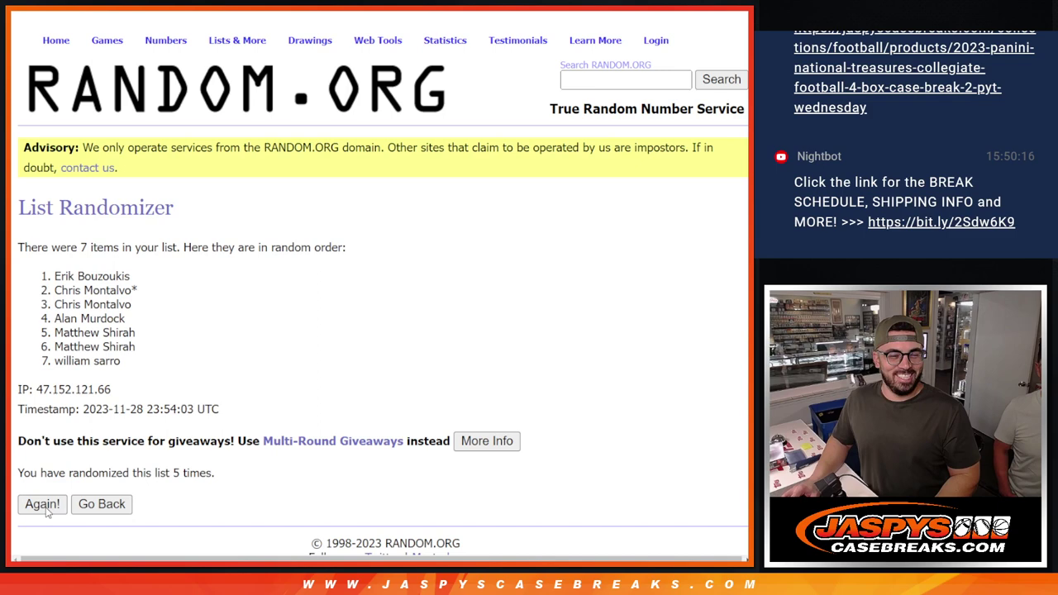
pyautogui.click(43, 506)
pyautogui.click(43, 506)
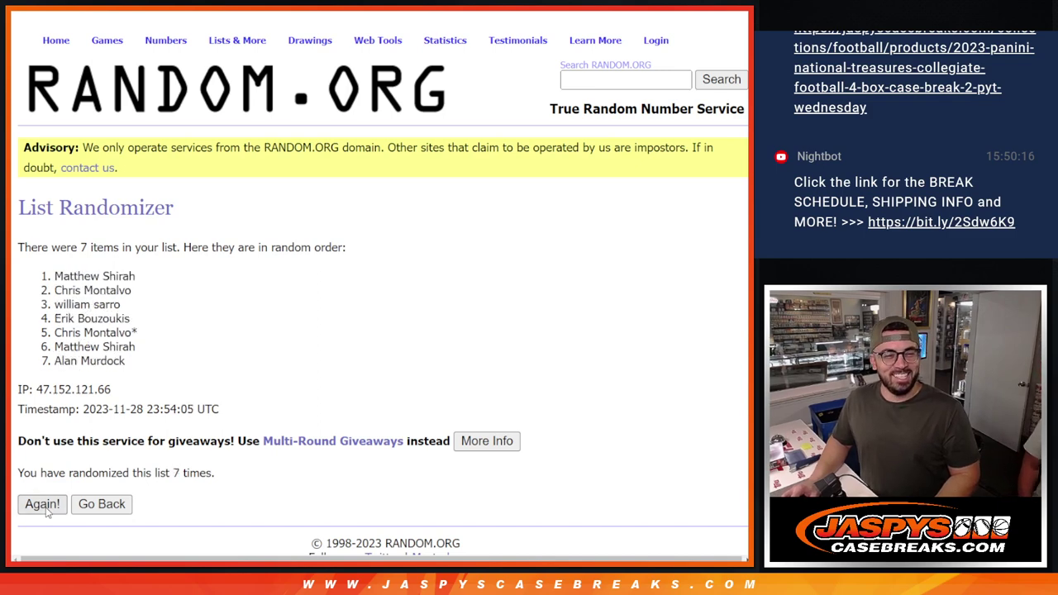
pyautogui.click(47, 508)
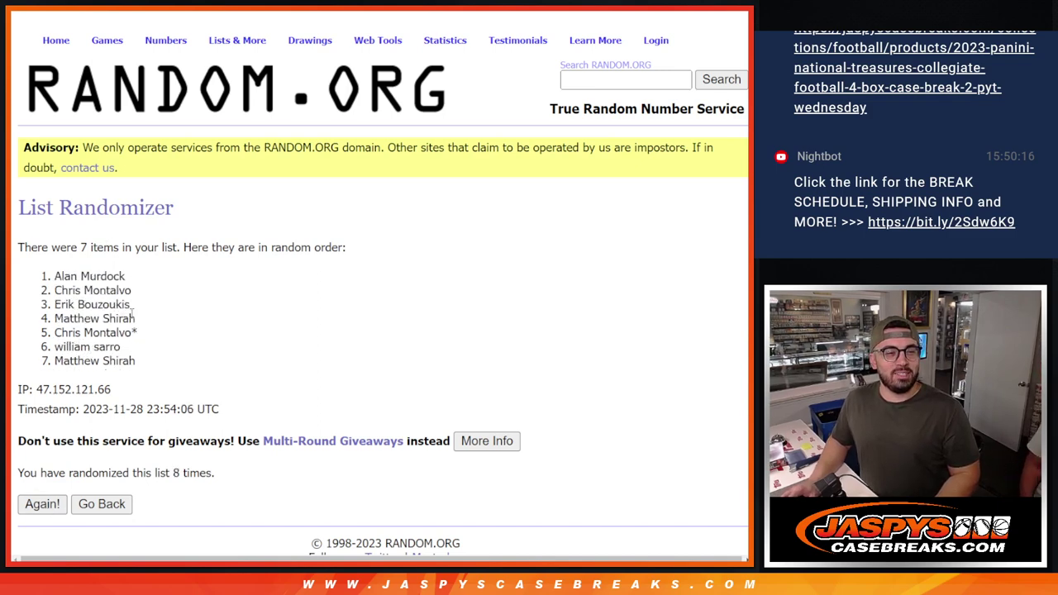
# - Copy the top three shuffled names and go back to the 0–9 list form
pyautogui.moveTo(190, 475)
pyautogui.mouseDown()
pyautogui.moveTo(172, 475)
pyautogui.moveTo(182, 474)
pyautogui.mouseUp()
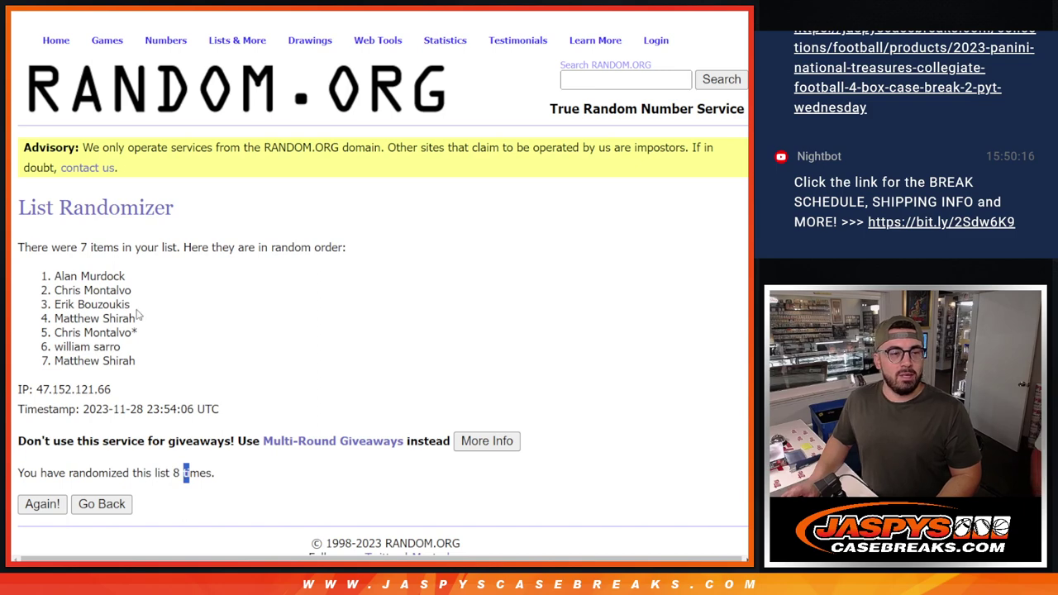
pyautogui.moveTo(131, 305); pyautogui.dragTo(58, 280)
pyautogui.hotkey('ctrl', 'c')
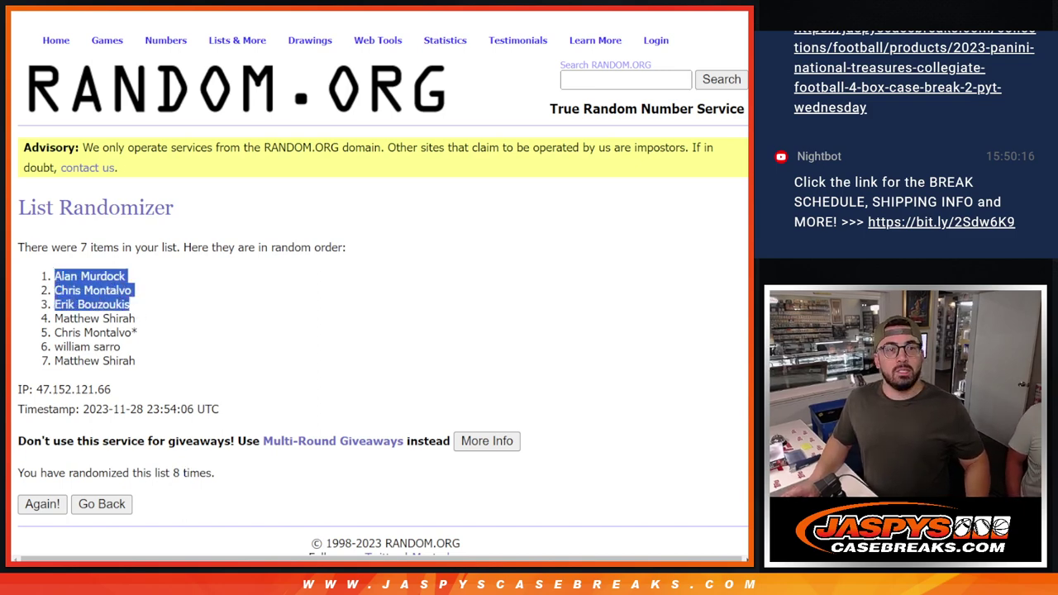
pyautogui.hotkey('alt', 'Left')
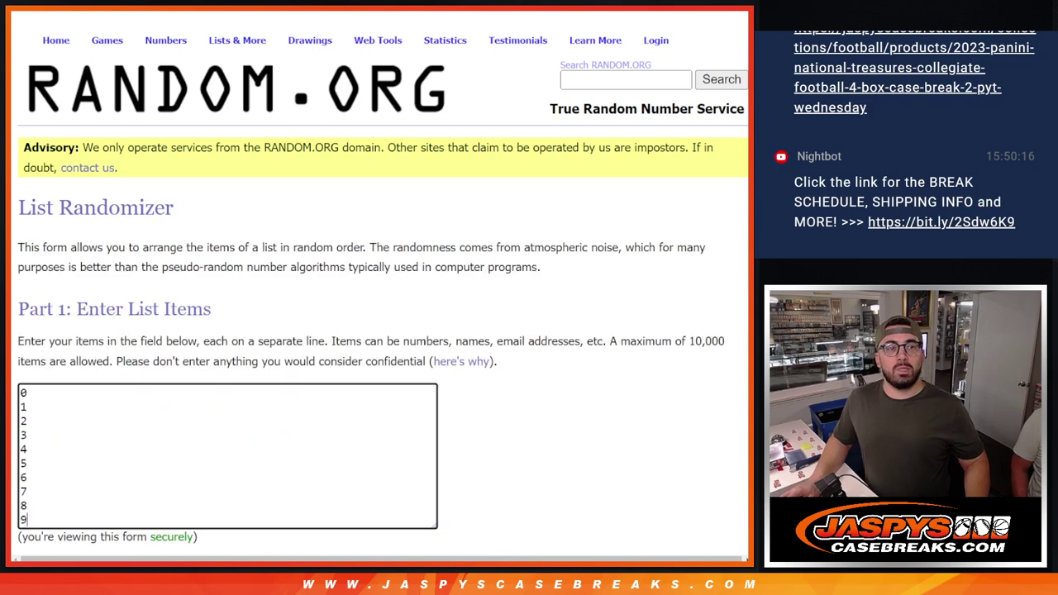
# - Paste the three copied names into D8:D10 of the RNB sheet
pyautogui.hotkey('alt', 'Tab')
pyautogui.click(248, 315)
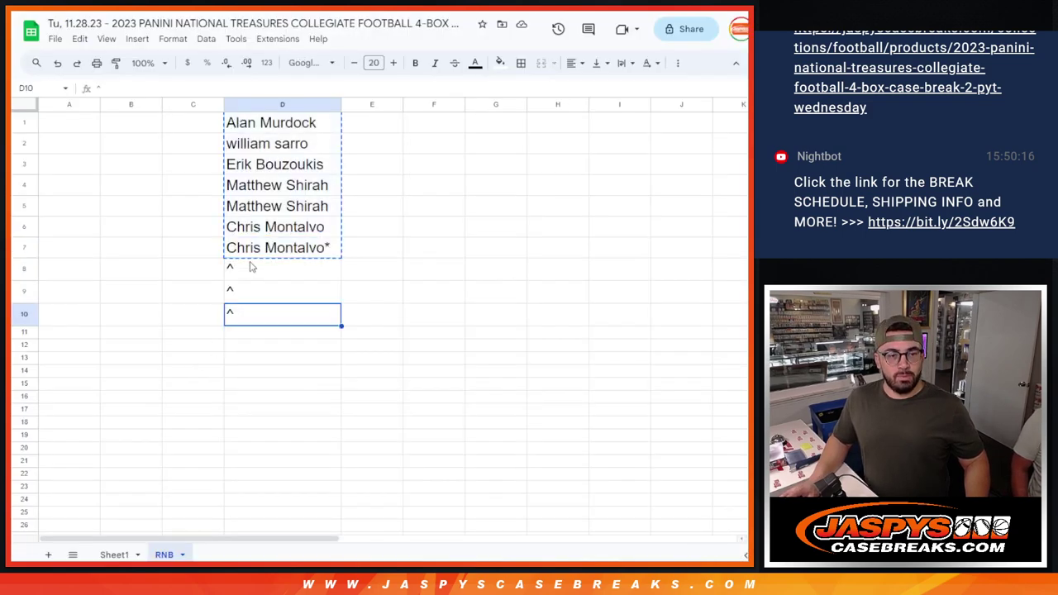
pyautogui.click(253, 269)
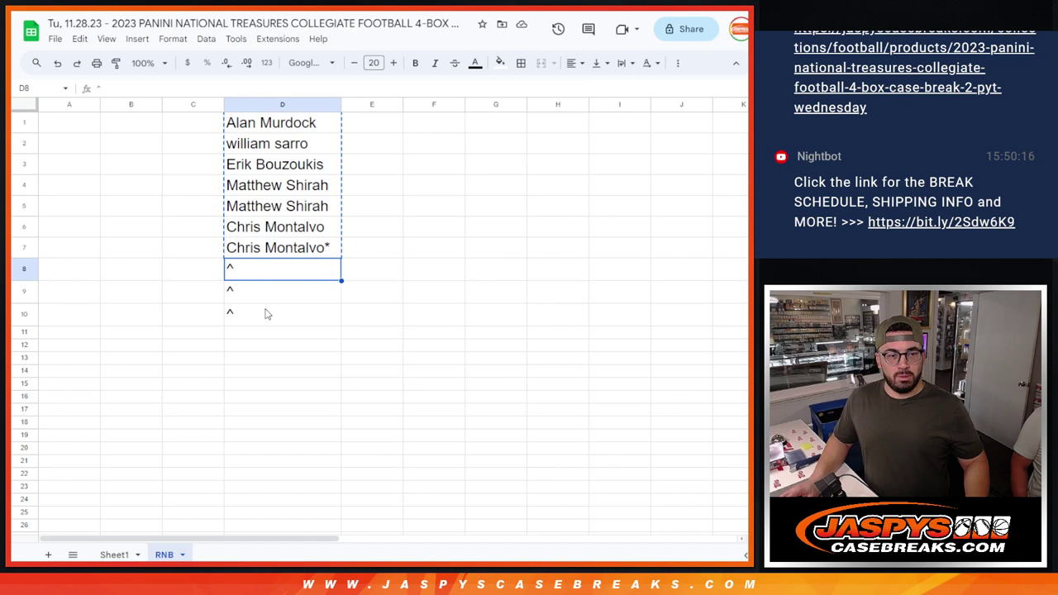
pyautogui.click(268, 312)
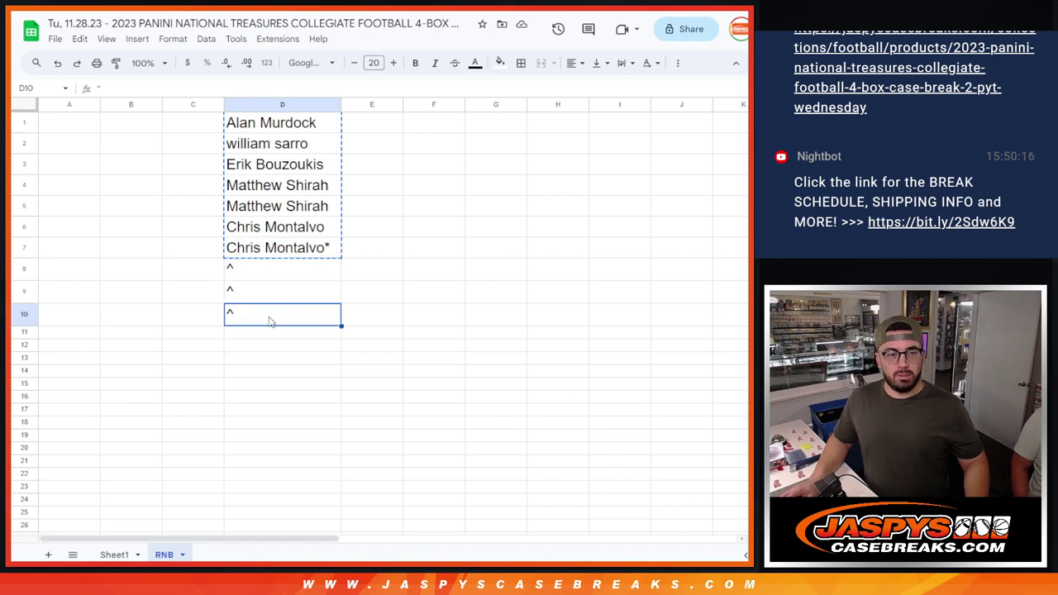
pyautogui.click(268, 273)
pyautogui.hotkey('ctrl', 'v')
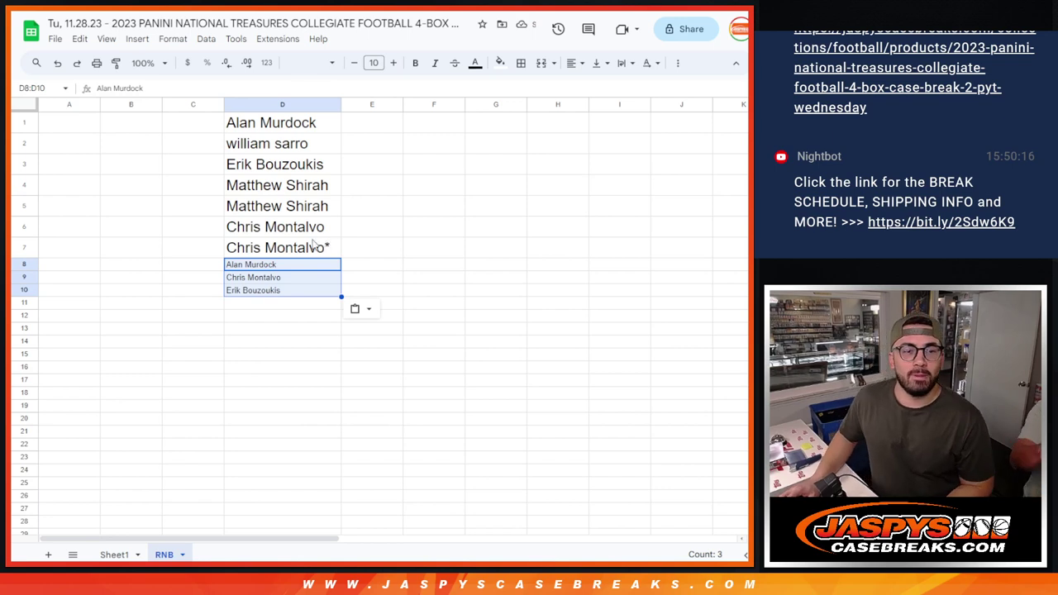
# - Append ^ to the name in D8, undoing an accidental overwrite first
pyautogui.click(298, 271)
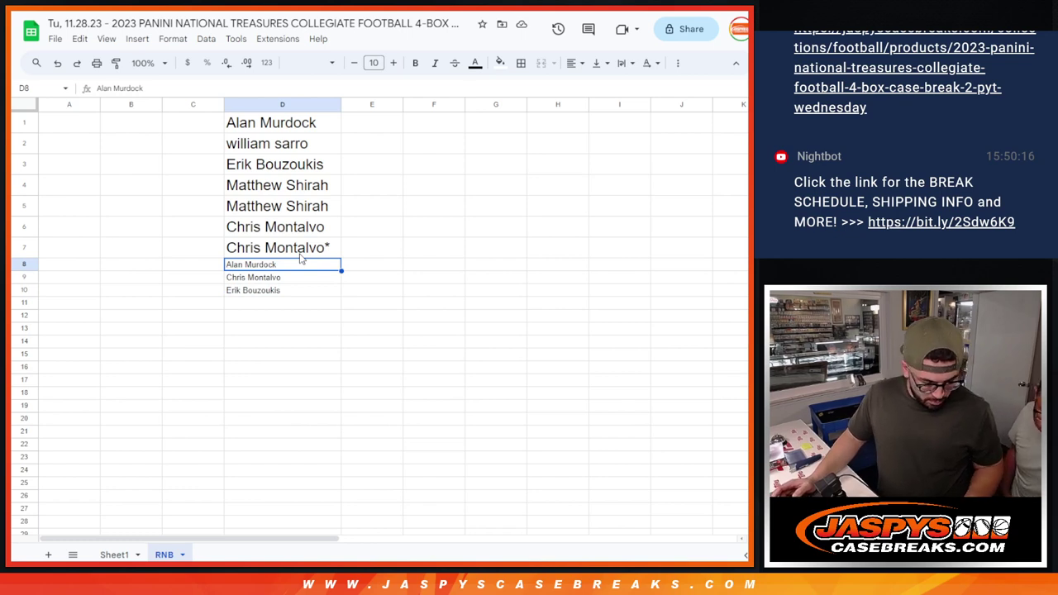
pyautogui.write('^')
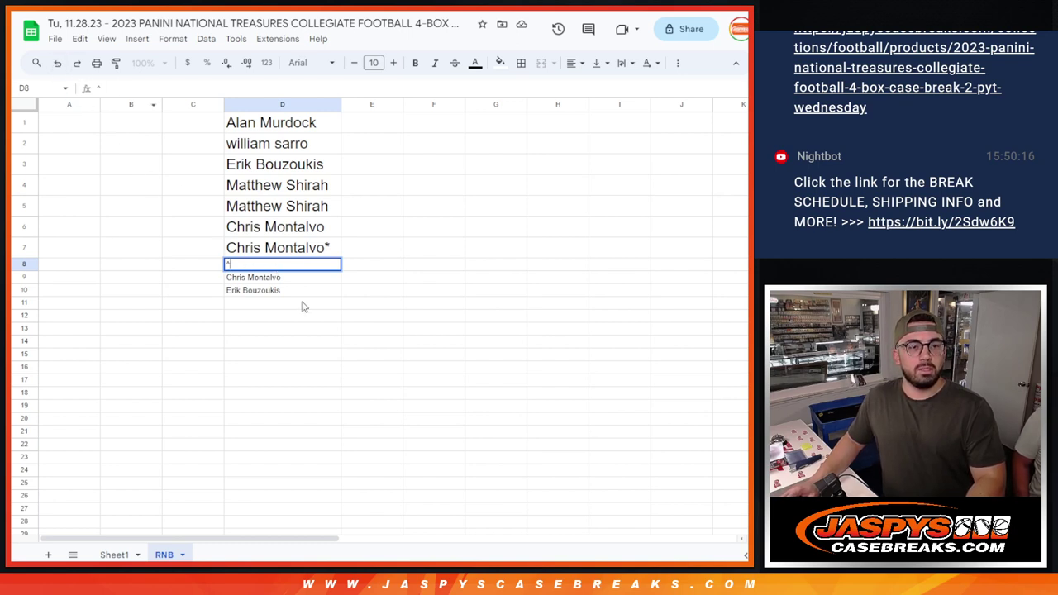
pyautogui.click(251, 292)
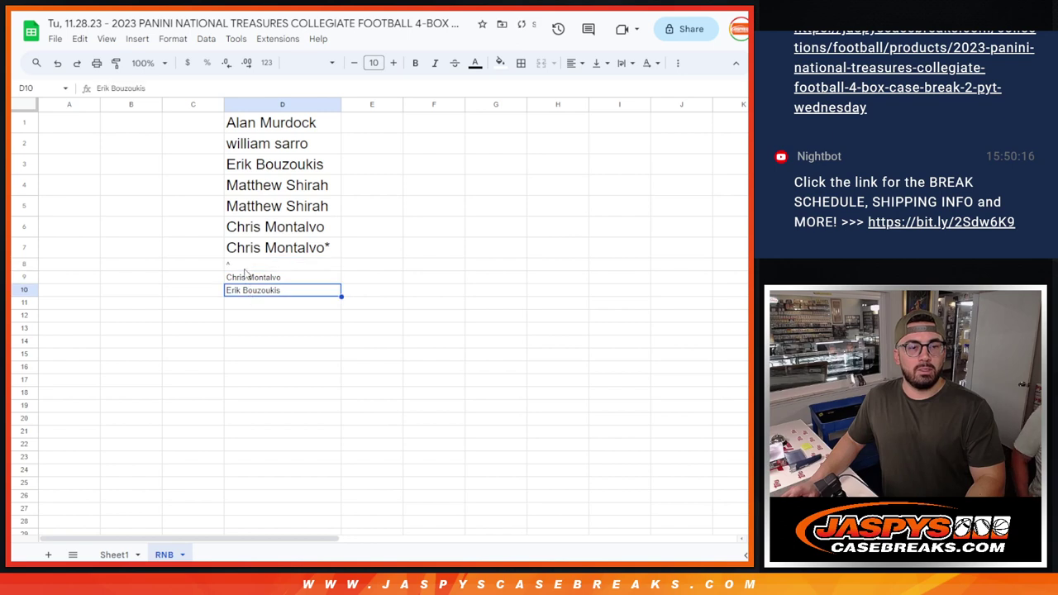
pyautogui.click(57, 63)
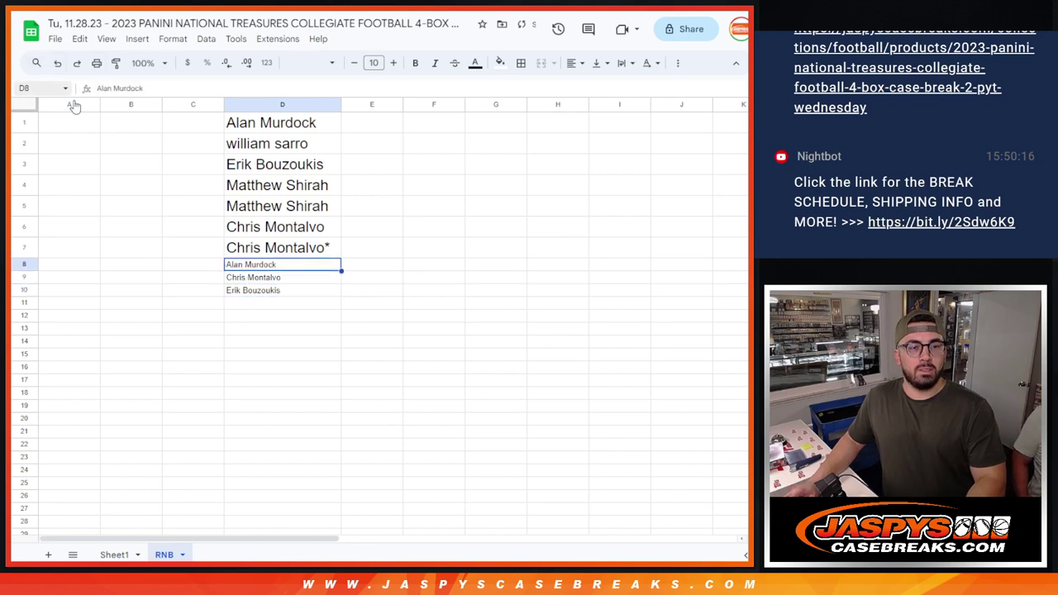
pyautogui.doubleClick(288, 266)
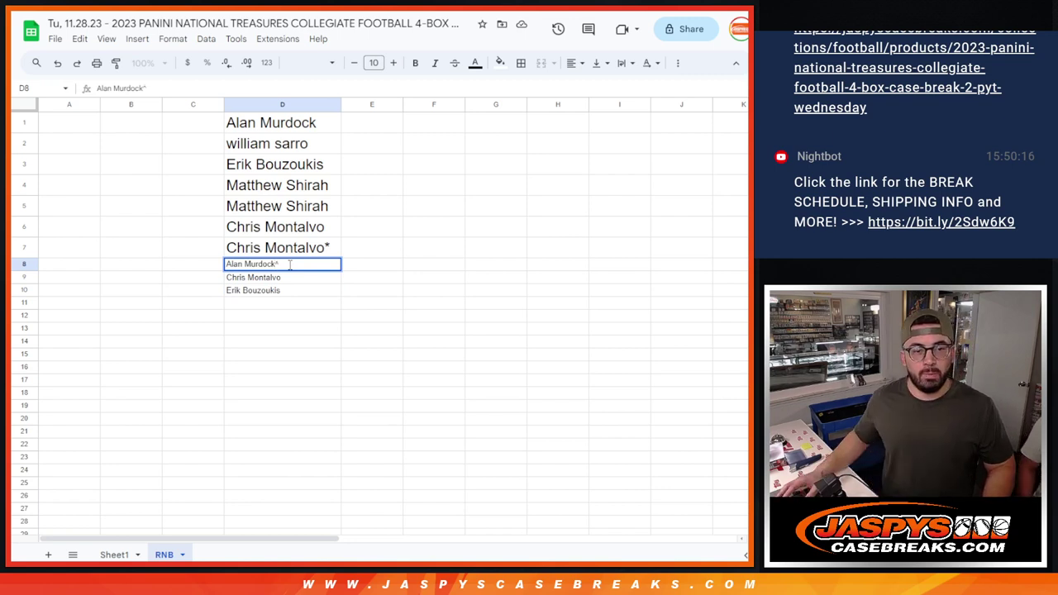
pyautogui.write('^')
pyautogui.click(298, 282)
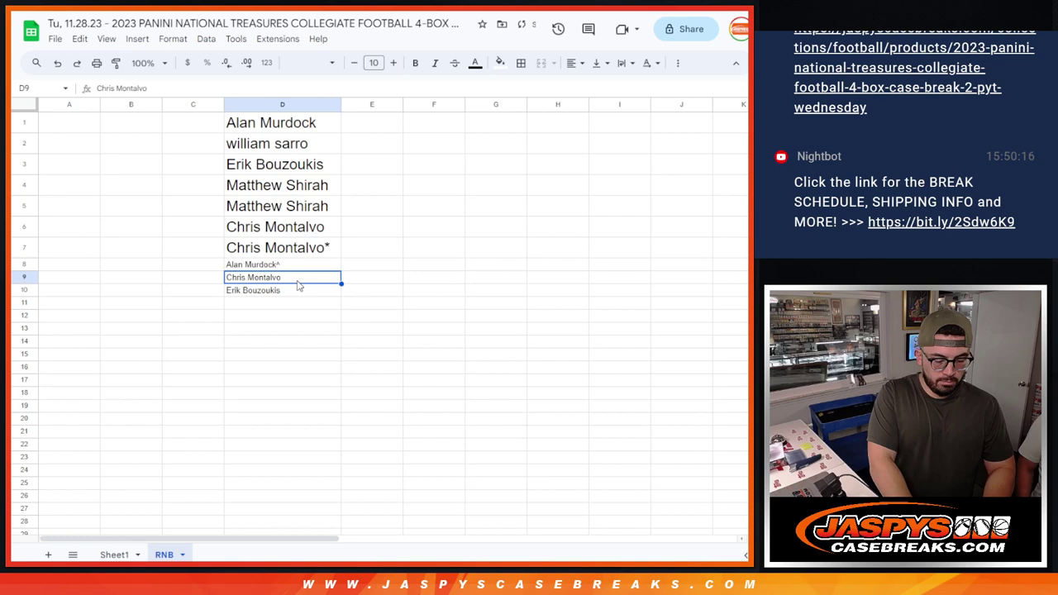
# - Append ^ to the names in D9 and D10
pyautogui.write('^')
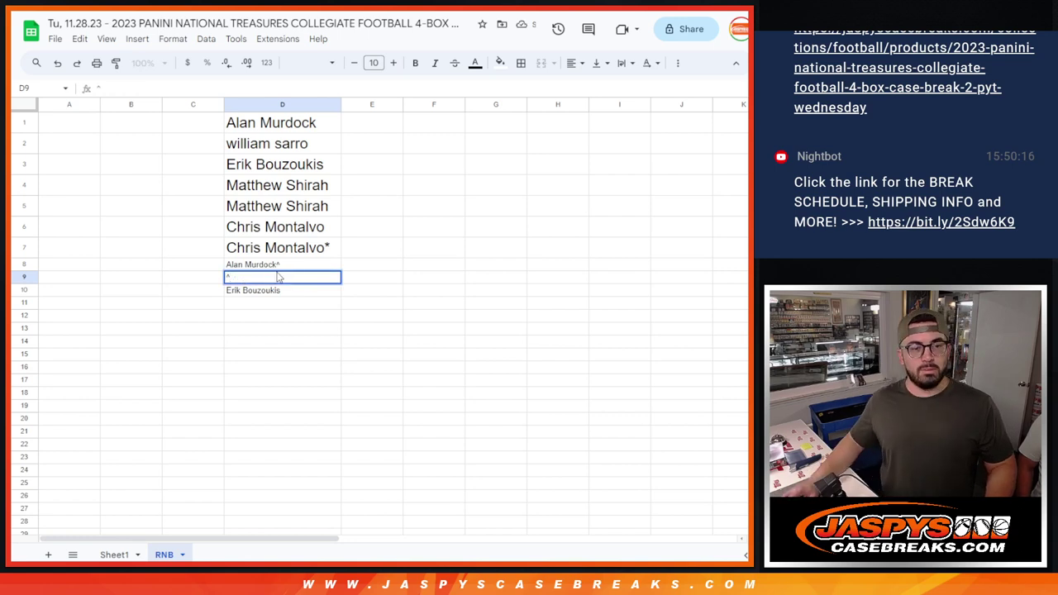
pyautogui.click(274, 370)
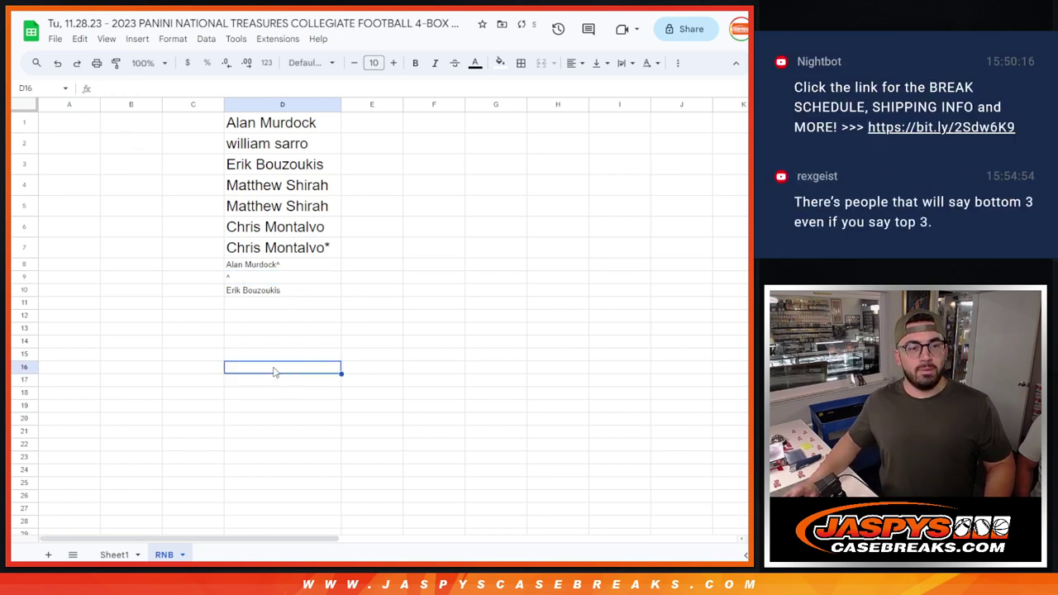
pyautogui.click(57, 62)
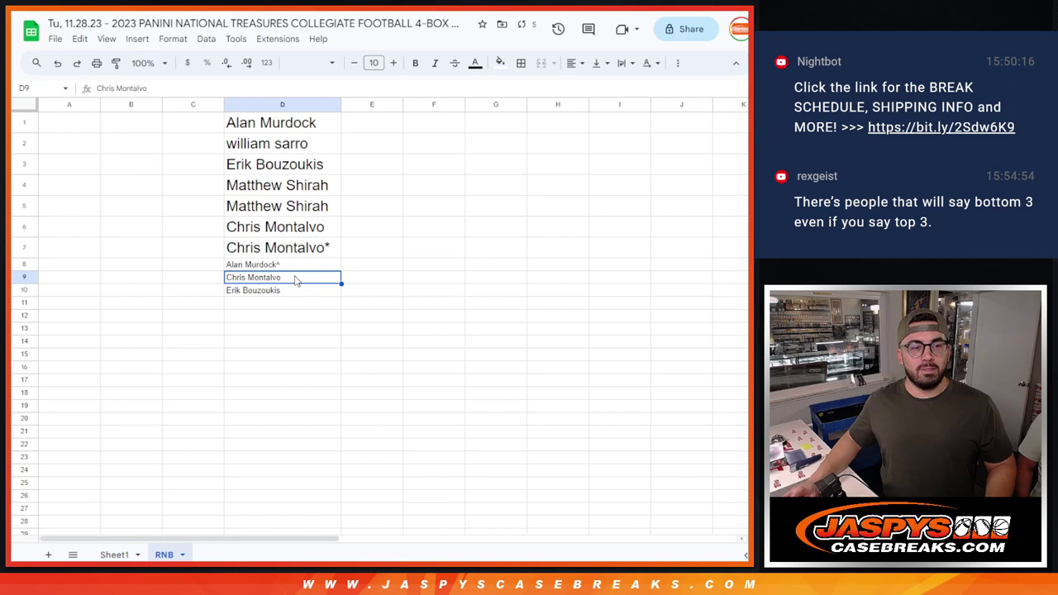
pyautogui.doubleClick(295, 279)
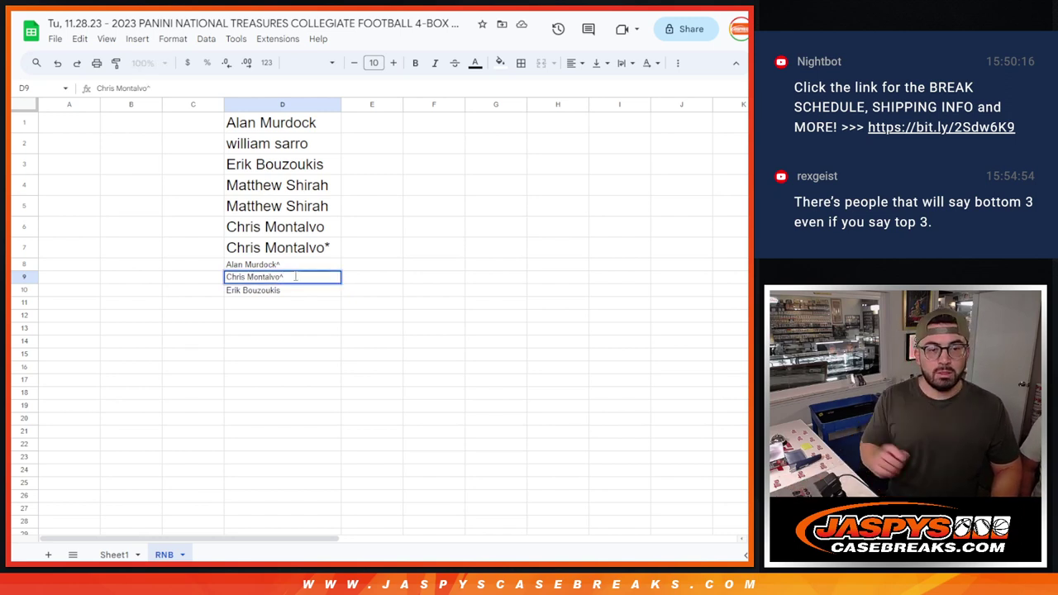
pyautogui.write('^')
pyautogui.doubleClick(282, 290)
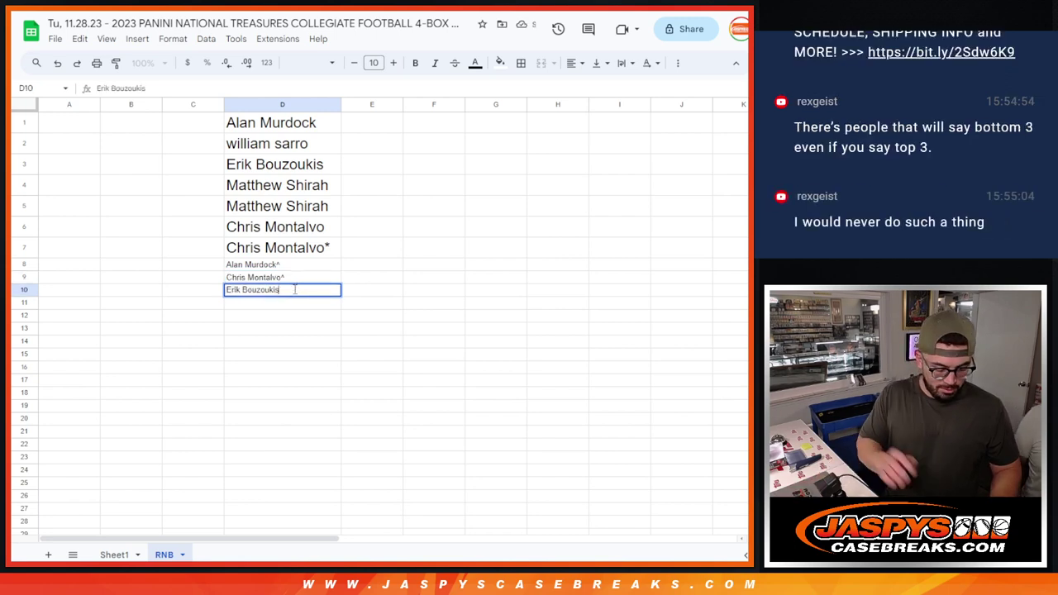
pyautogui.write('^')
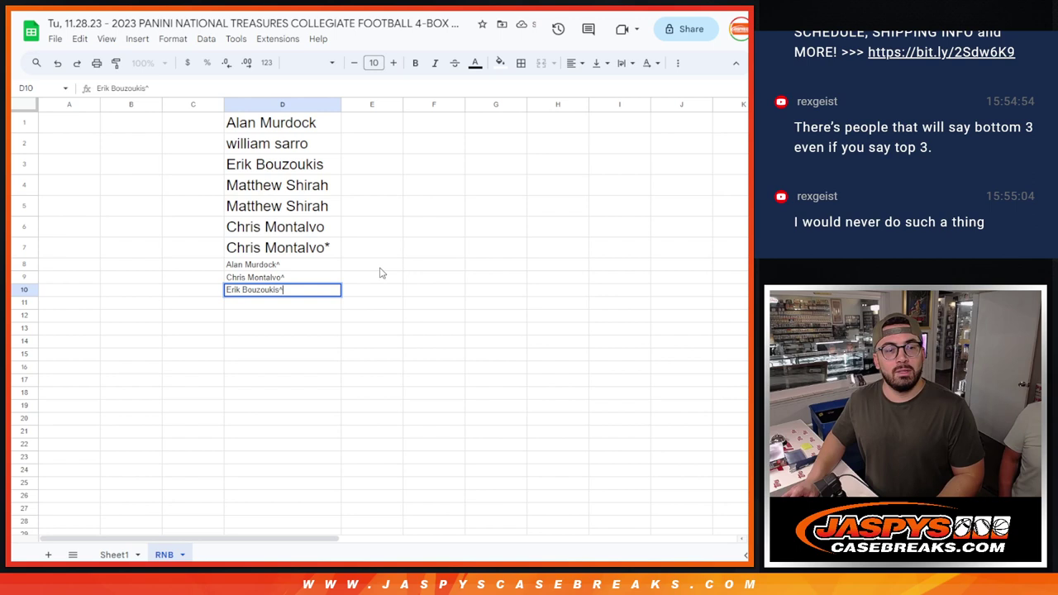
pyautogui.click(381, 267)
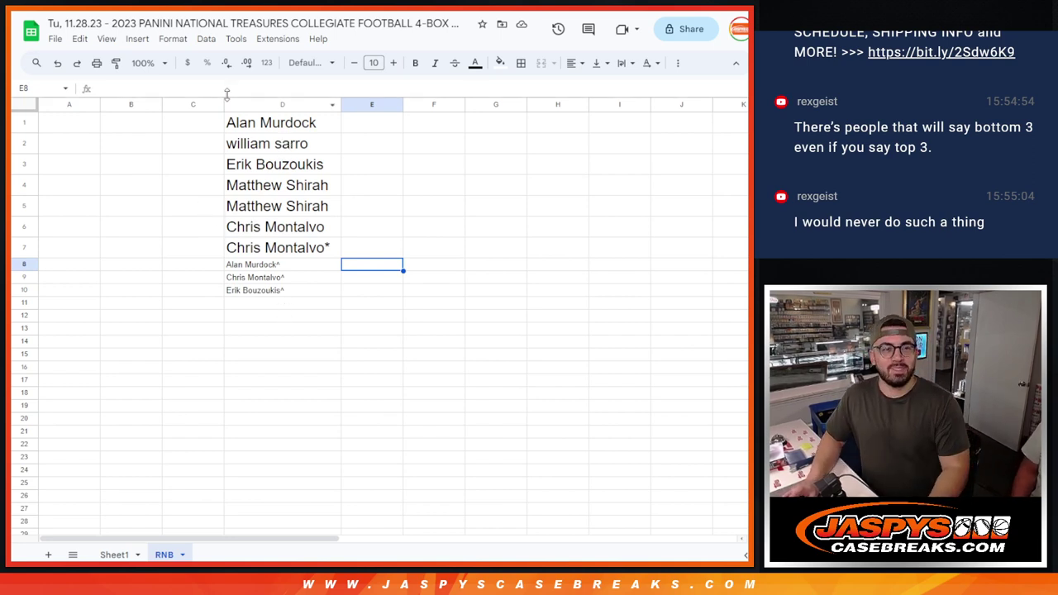
# - Copy D1:D10 and replace the 0–9 list in the List Randomizer with those ten names
pyautogui.click(303, 294)
pyautogui.moveTo(303, 293); pyautogui.dragTo(263, 134)
pyautogui.hotkey('ctrl', 'c')
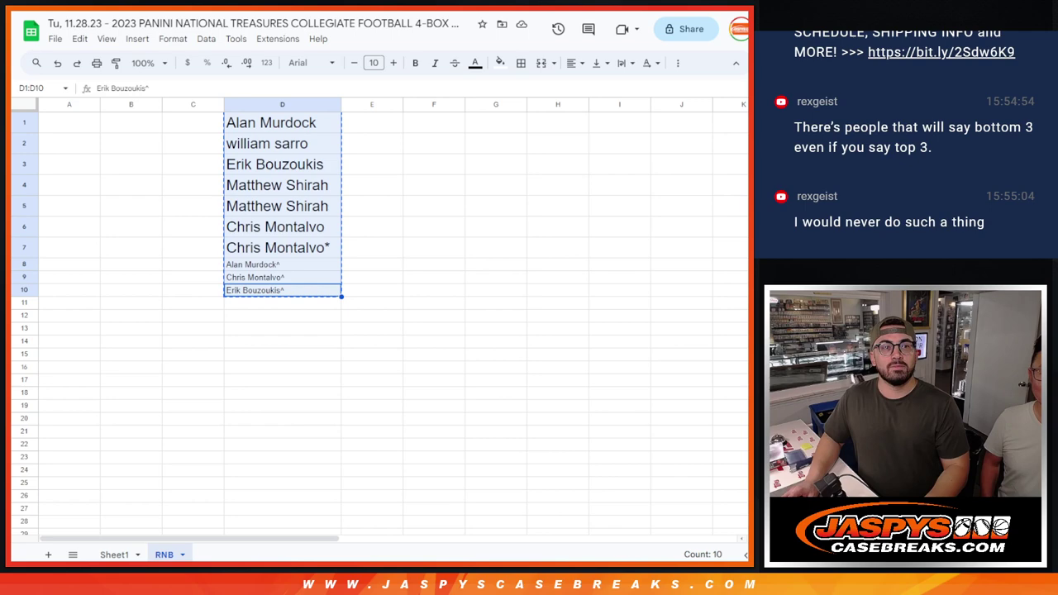
pyautogui.hotkey('alt', 'Tab')
pyautogui.hotkey('ctrl', 'a')
pyautogui.press('Delete')
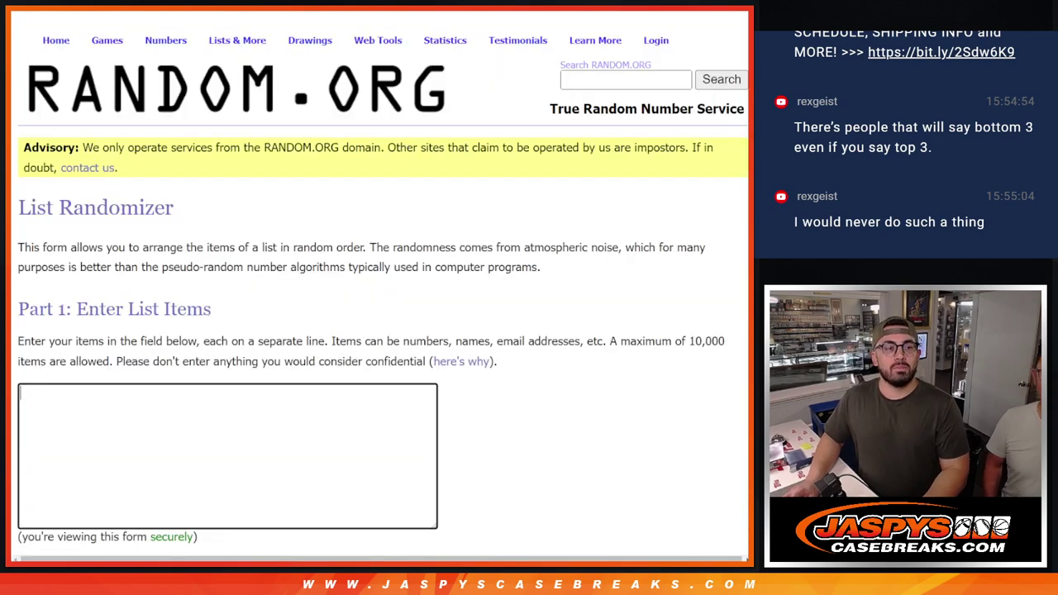
pyautogui.hotkey('ctrl', 'v')
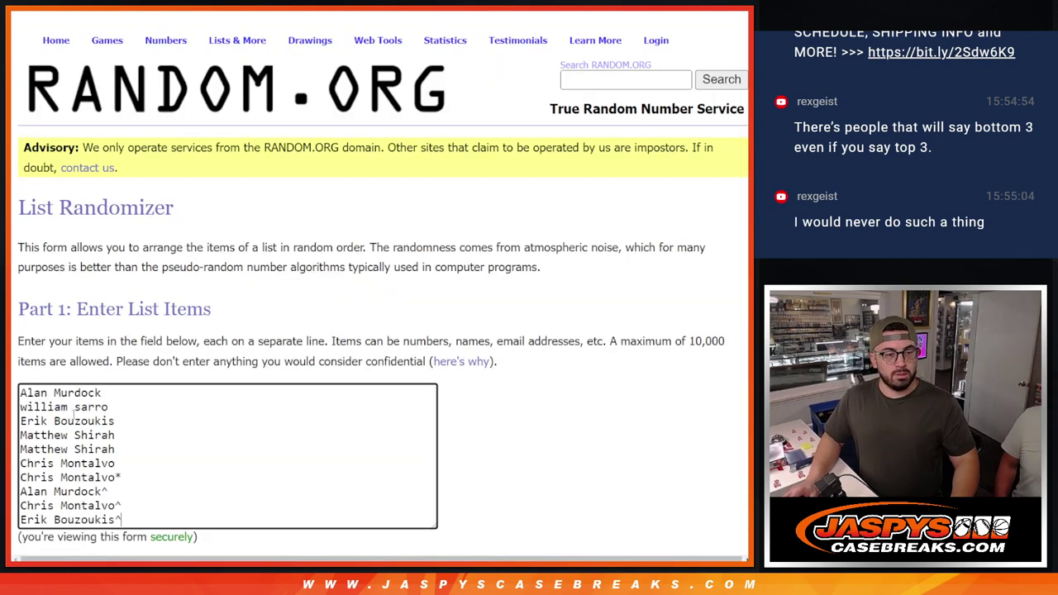
pyautogui.scroll(-3, 165, 269)
pyautogui.scroll(3, 165, 269)
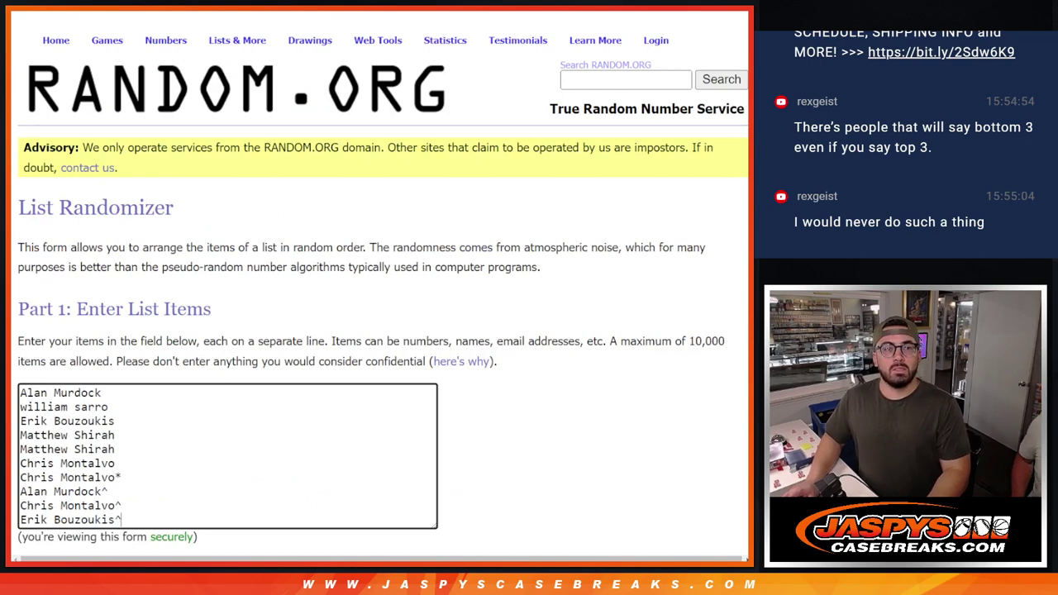
# - Clear D1:D10 in the sheet and return to the Dice Roller tab
pyautogui.hotkey('alt', 'Tab')
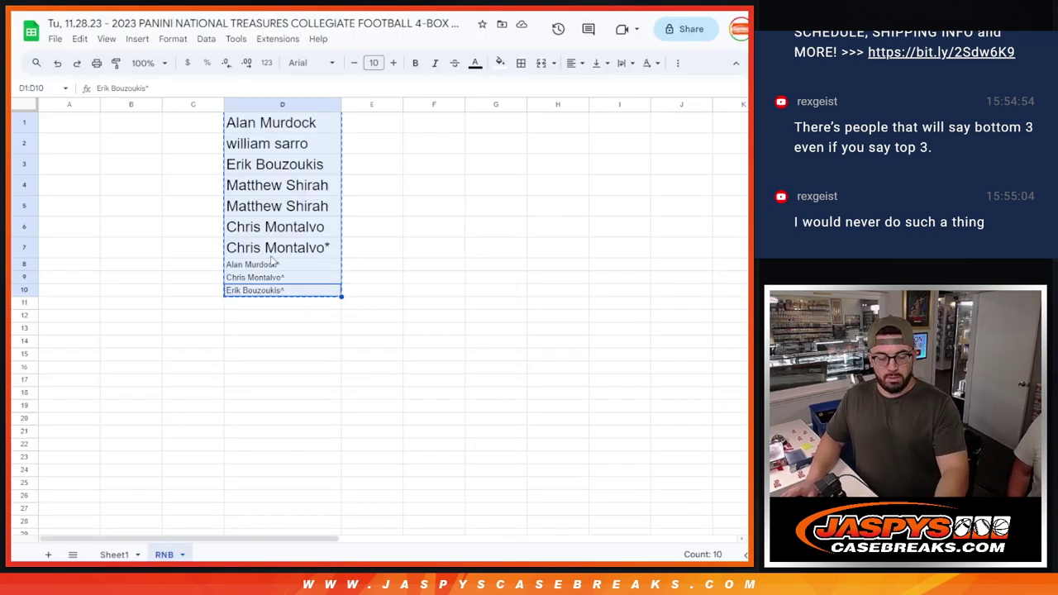
pyautogui.press('Delete')
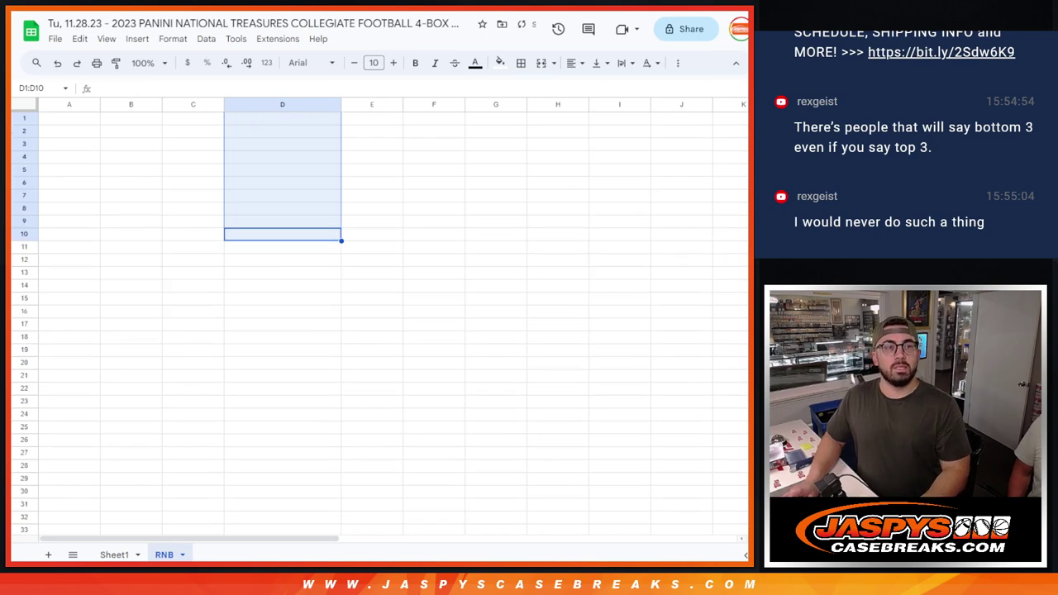
pyautogui.hotkey('alt', 'Tab')
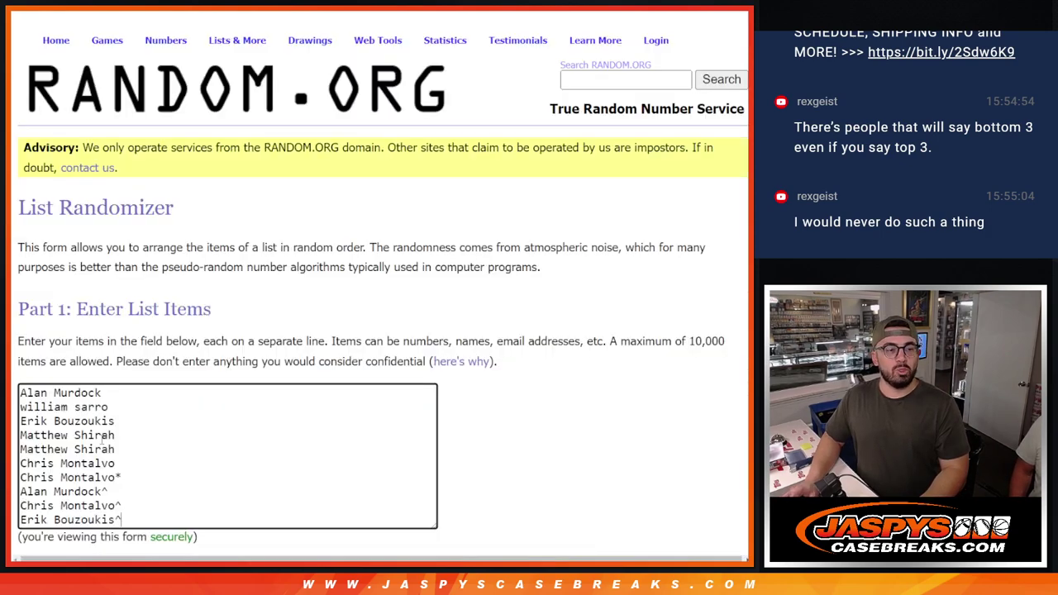
pyautogui.hotkey('alt', 'Tab')
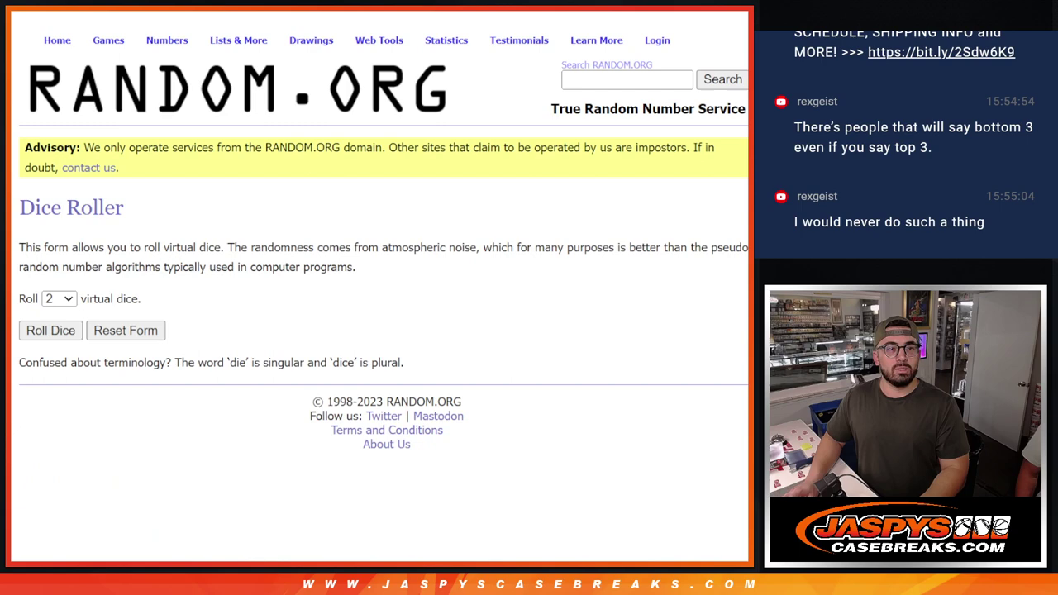
pyautogui.hotkey('alt', 'Tab')
pyautogui.scroll(-3, 125, 482)
pyautogui.scroll(3, 127, 478)
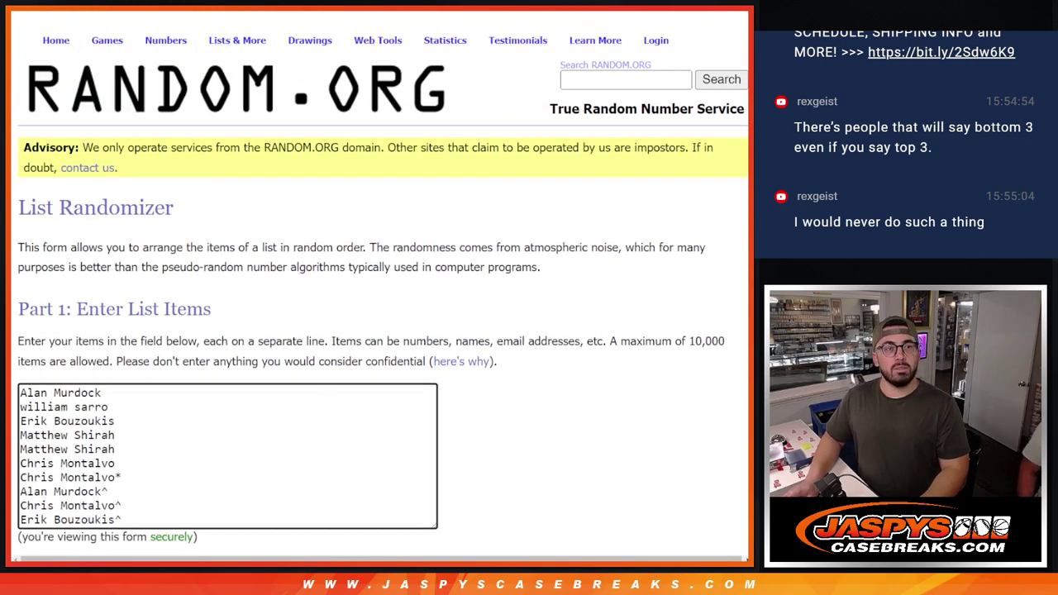
pyautogui.hotkey('ctrl', 'a')
pyautogui.hotkey('ctrl', 'v')
pyautogui.hotkey('alt', 'Tab')
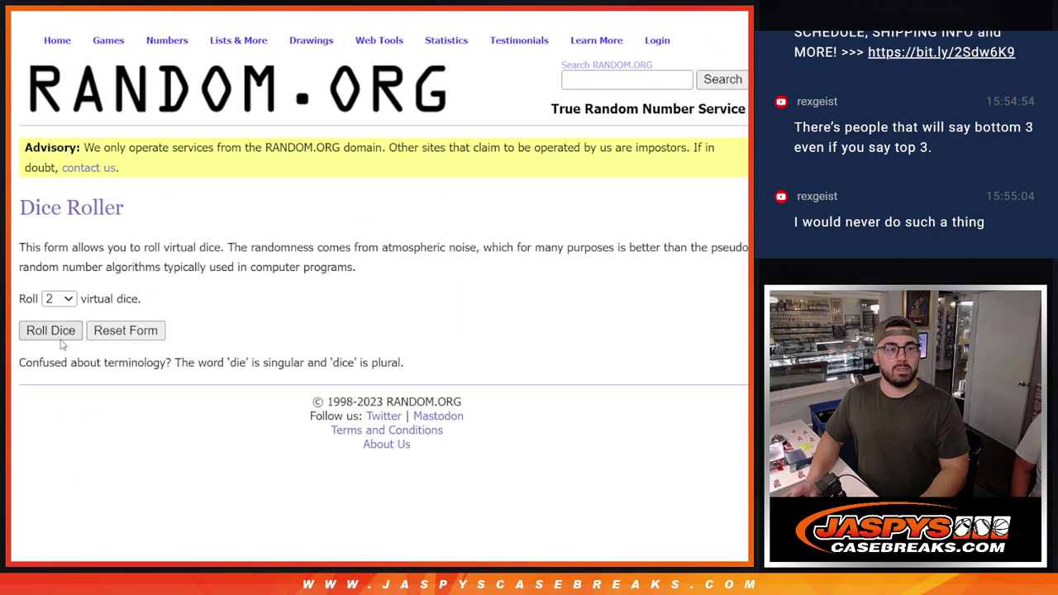
# - Roll two dice, then shuffle the ten-name list four times
pyautogui.click(67, 333)
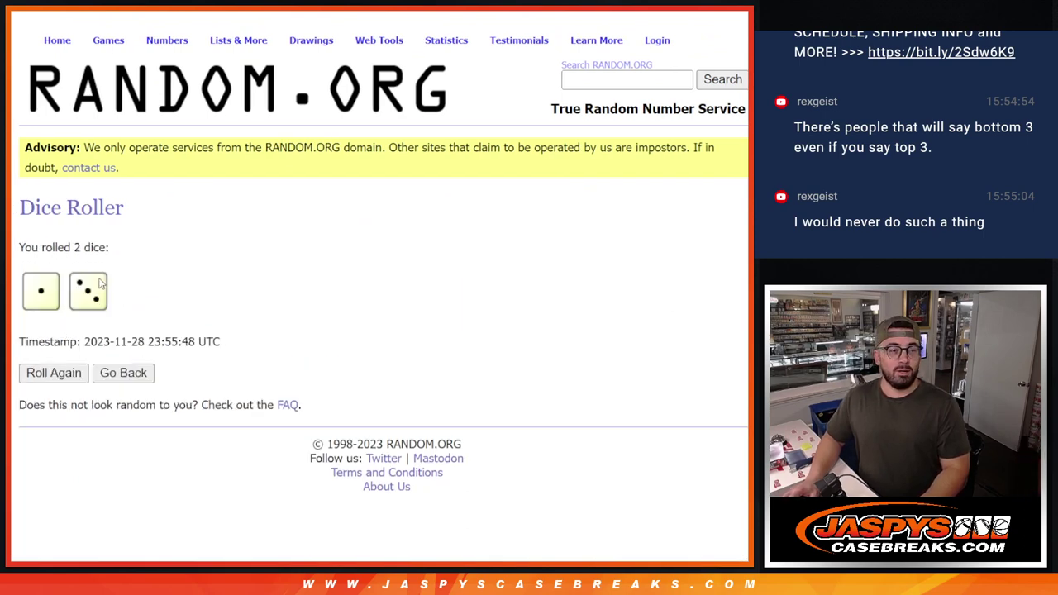
pyautogui.hotkey('alt', 'Tab')
pyautogui.scroll(-5, 101, 434)
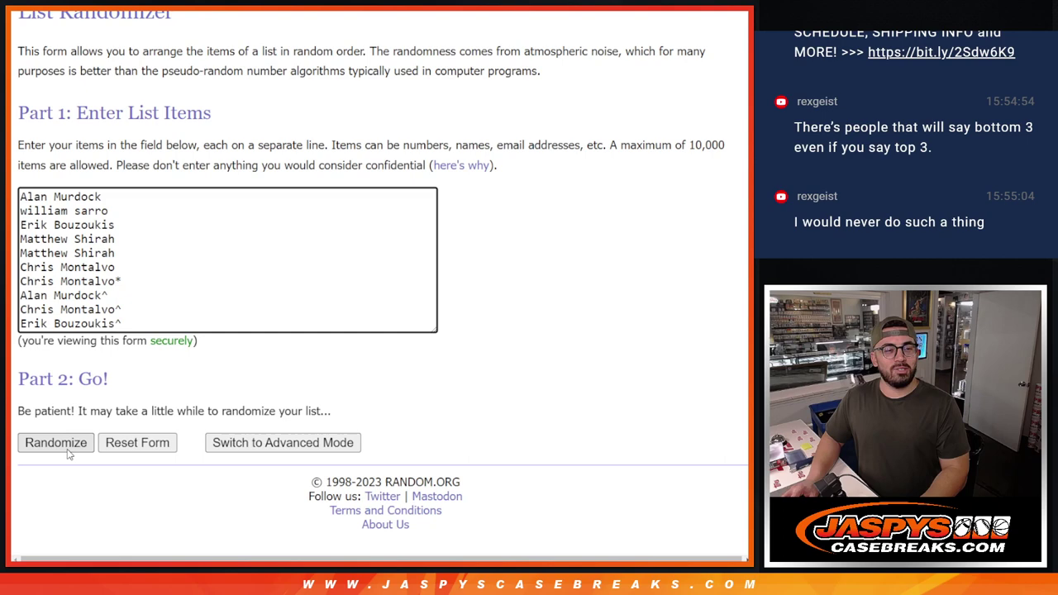
pyautogui.click(69, 451)
pyautogui.scroll(-1, 39, 461)
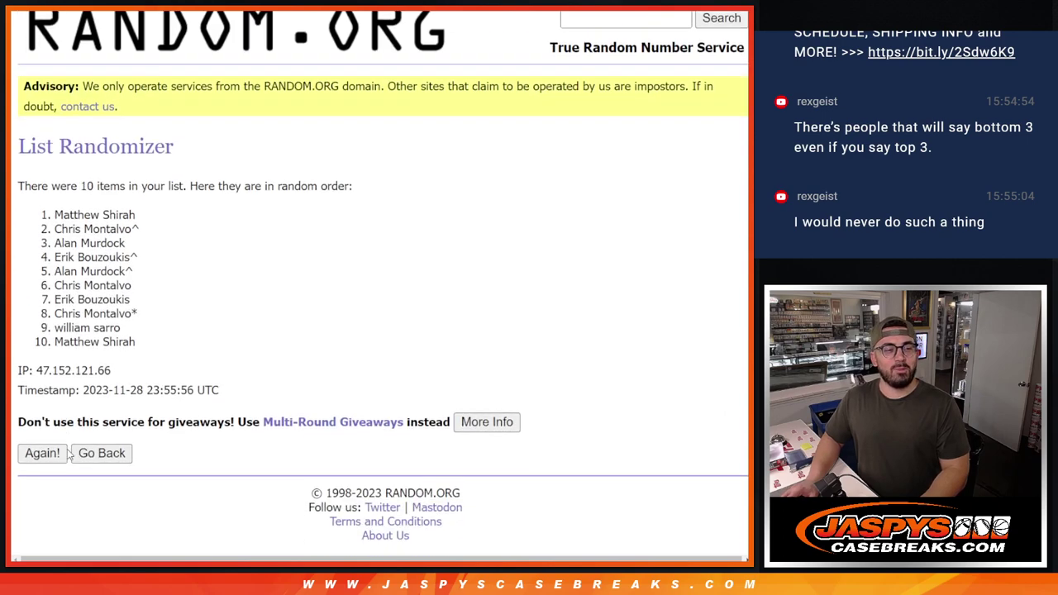
pyautogui.click(39, 460)
pyautogui.scroll(-1, 45, 447)
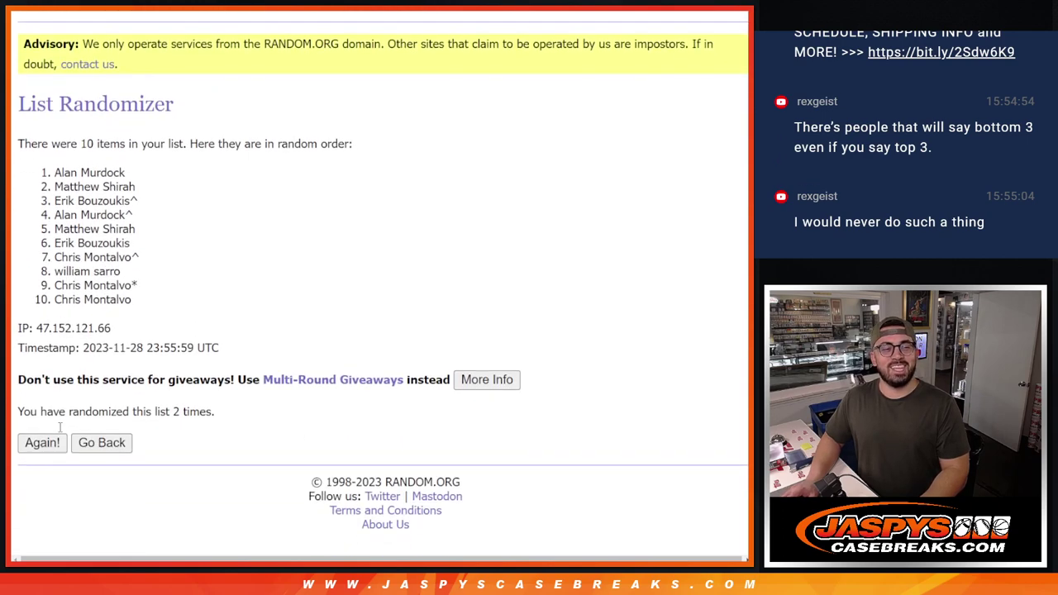
pyautogui.click(45, 445)
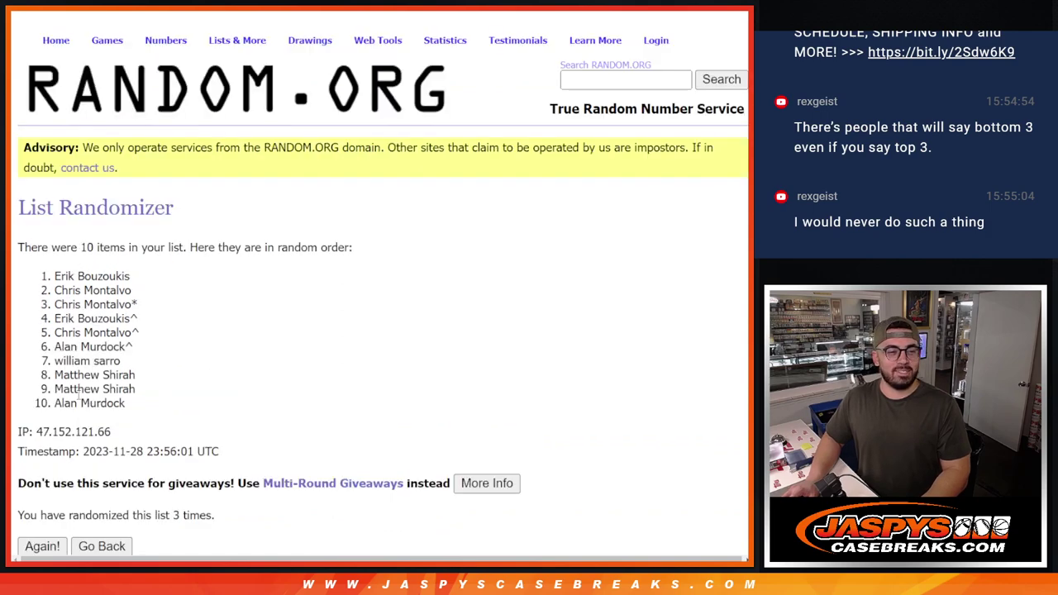
pyautogui.scroll(-1, 42, 447)
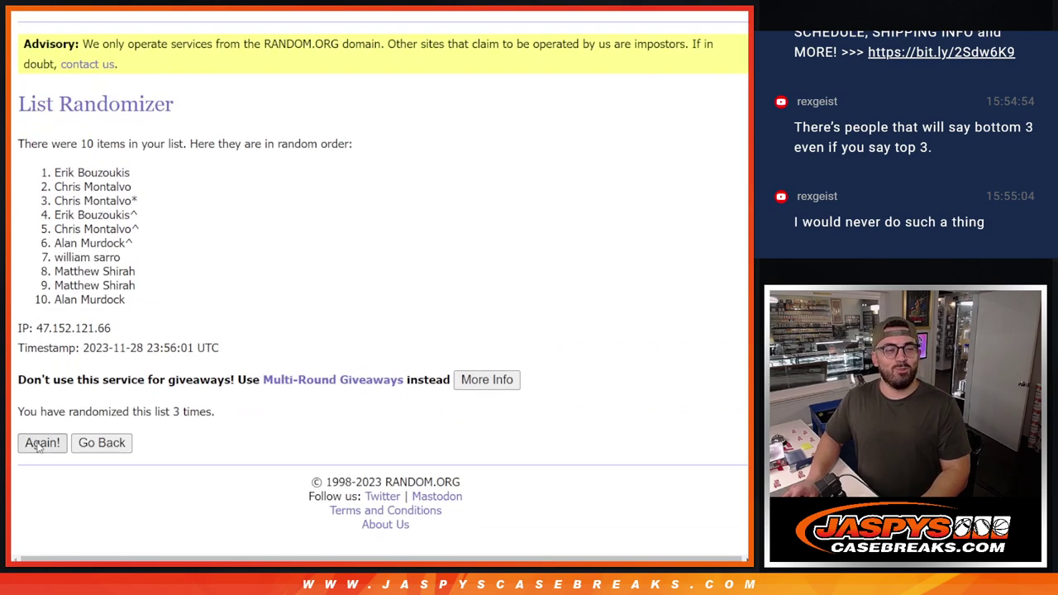
pyautogui.click(37, 444)
pyautogui.scroll(-2, 151, 347)
# - Copy the final shuffled names and paste them into A1:A10 of the RNB sheet
pyautogui.moveTo(152, 346); pyautogui.dragTo(50, 213)
pyautogui.hotkey('ctrl', 'c')
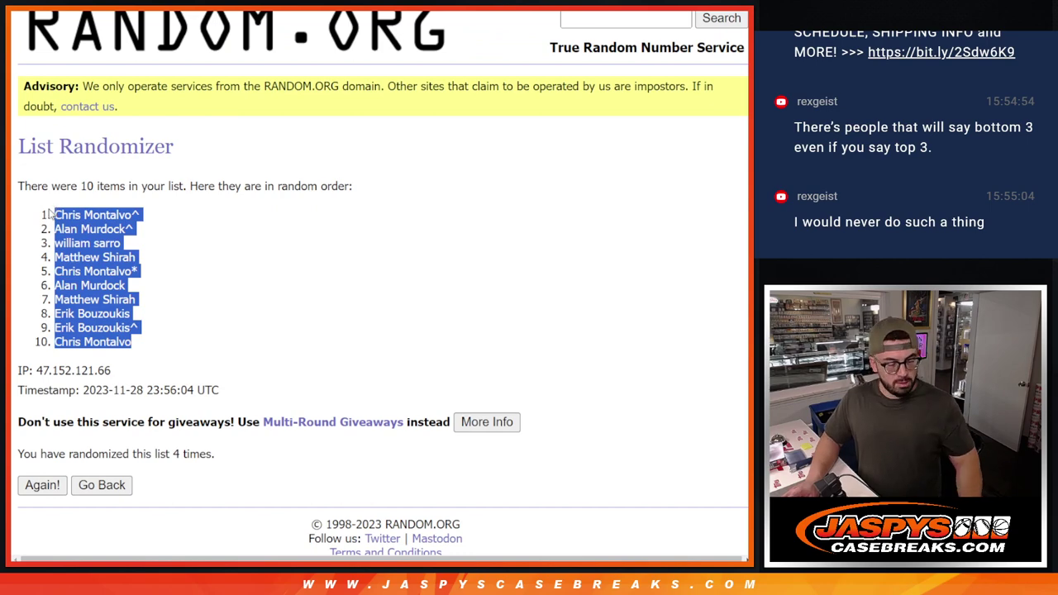
pyautogui.hotkey('alt', 'Tab')
pyautogui.click(83, 116)
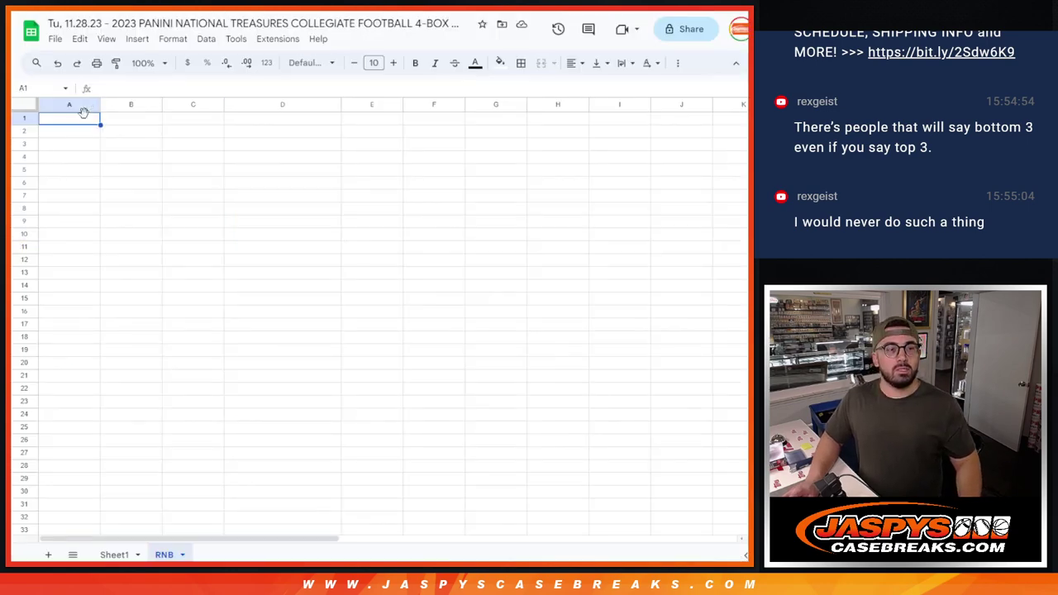
pyautogui.hotkey('ctrl', 'v')
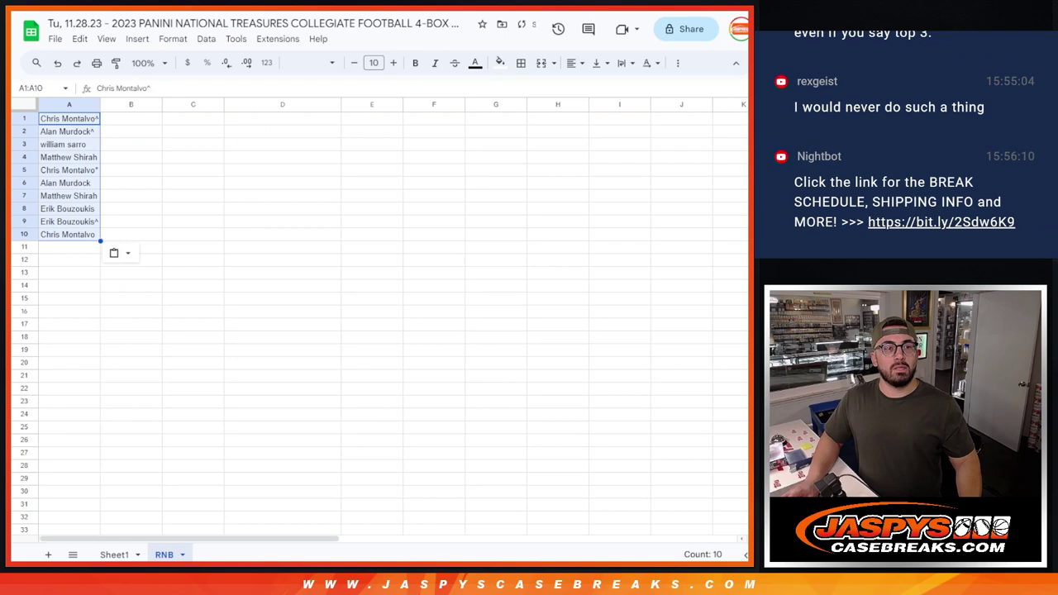
# - Randomize the numbers 0–9 four times in the List Randomizer
pyautogui.hotkey('alt', 'Tab')
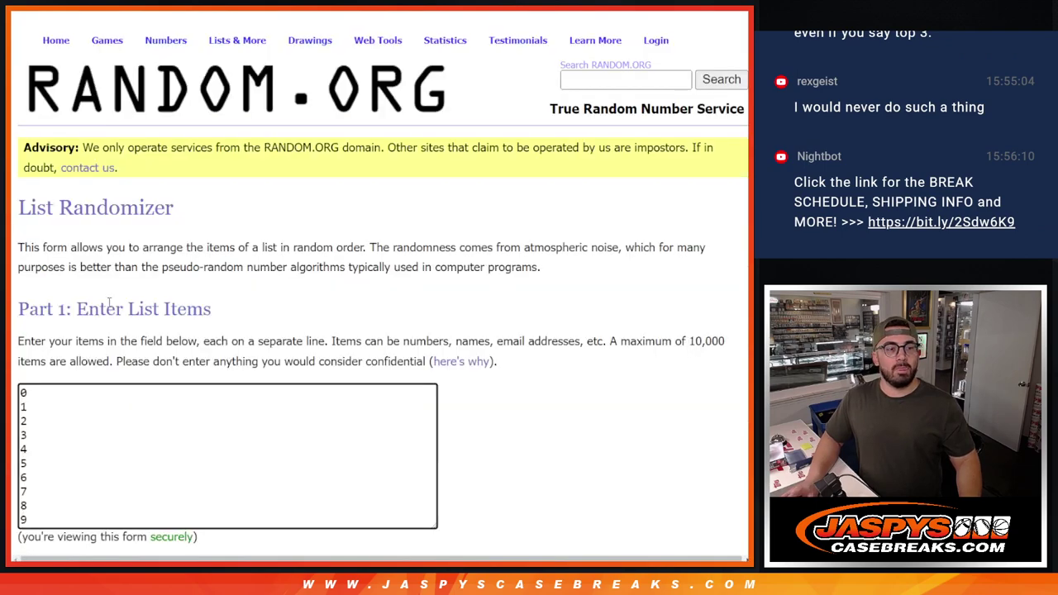
pyautogui.hotkey('alt', 'Tab')
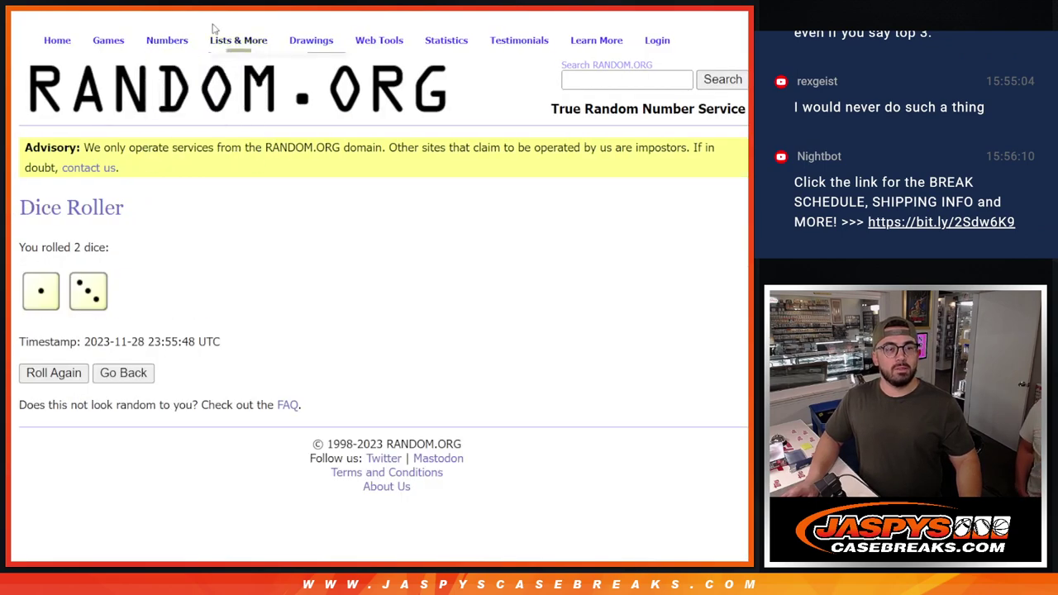
pyautogui.hotkey('alt', 'Tab')
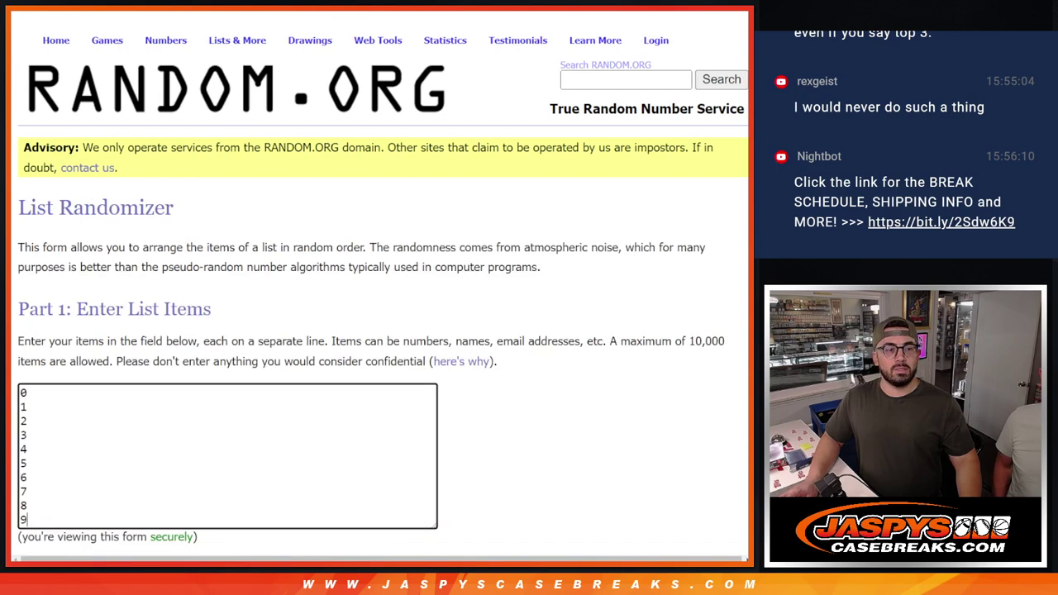
pyautogui.scroll(-2, 77, 339)
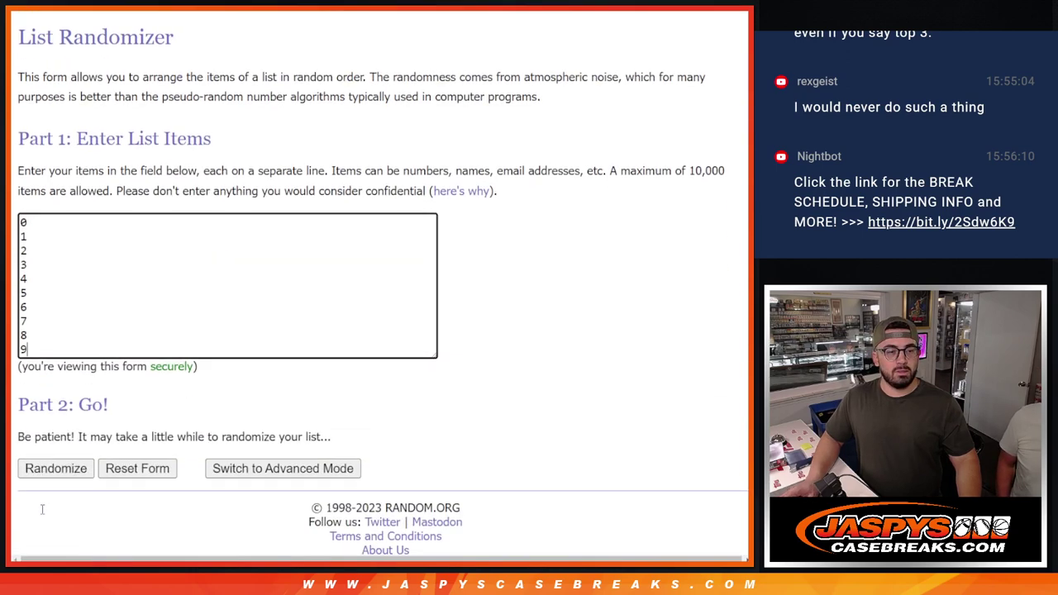
pyautogui.click(61, 460)
pyautogui.scroll(-1, 63, 461)
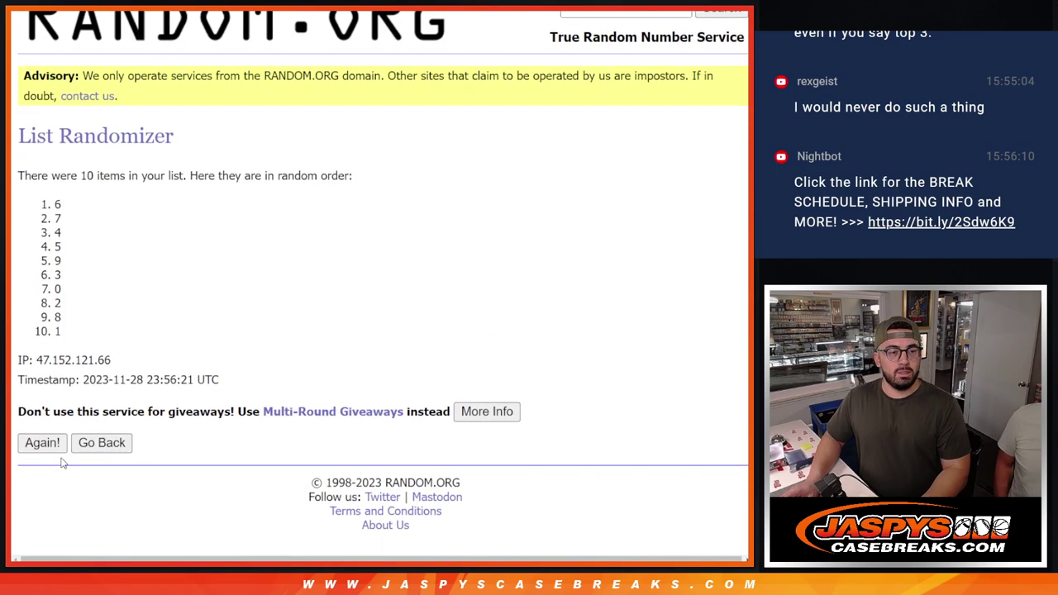
pyautogui.press('Return')
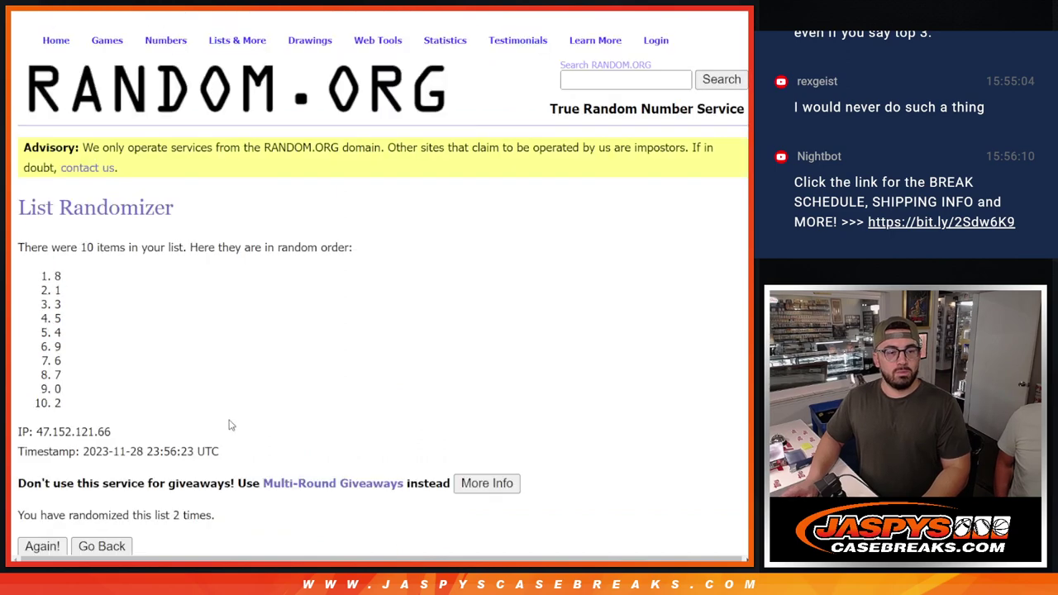
pyautogui.moveTo(185, 513); pyautogui.dragTo(165, 515)
pyautogui.click(182, 512)
pyautogui.press('Return')
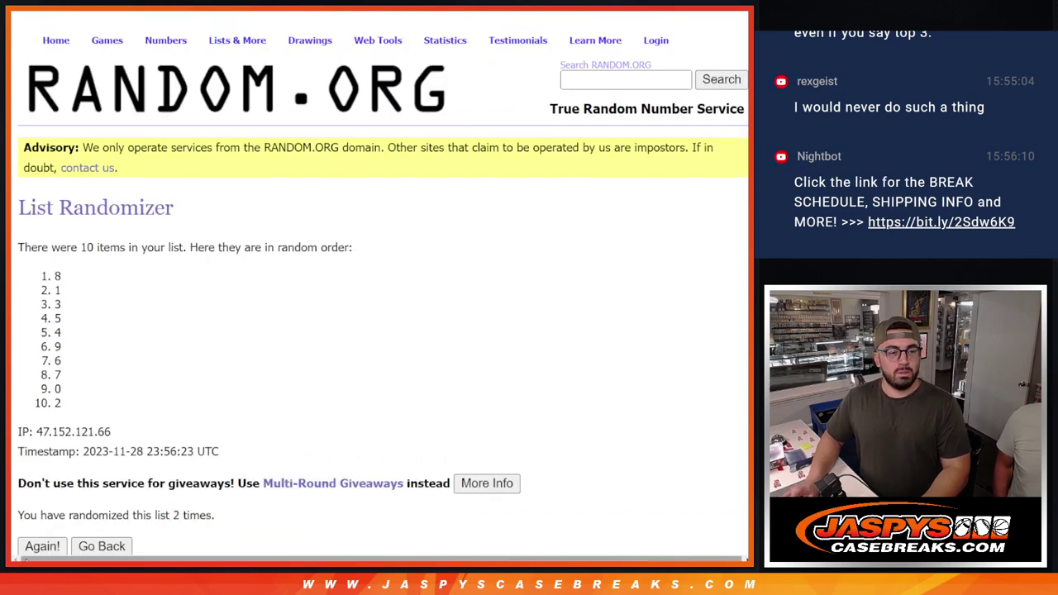
pyautogui.scroll(-2, 196, 446)
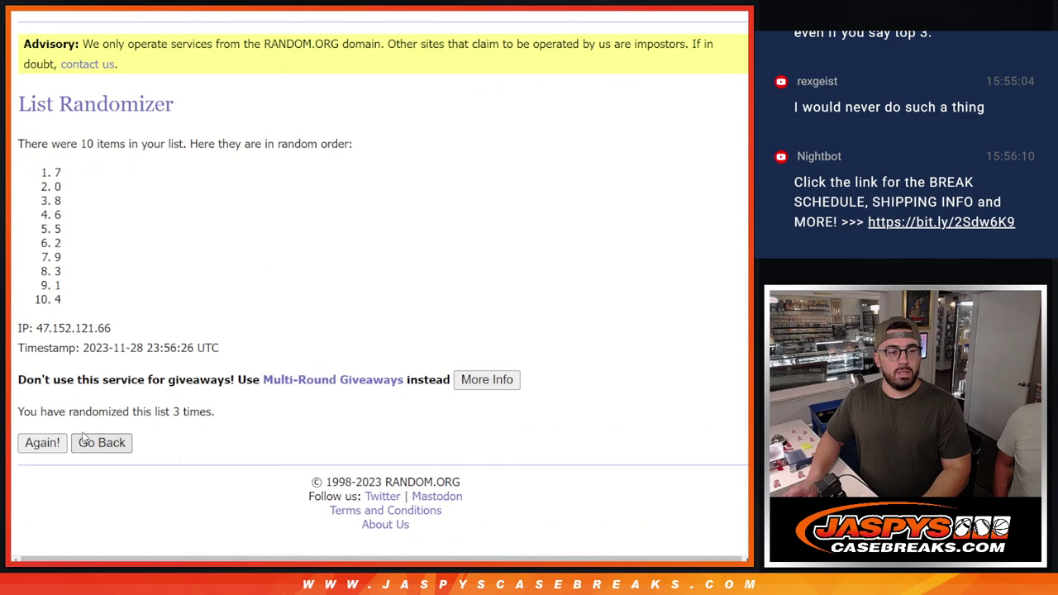
pyautogui.click(43, 444)
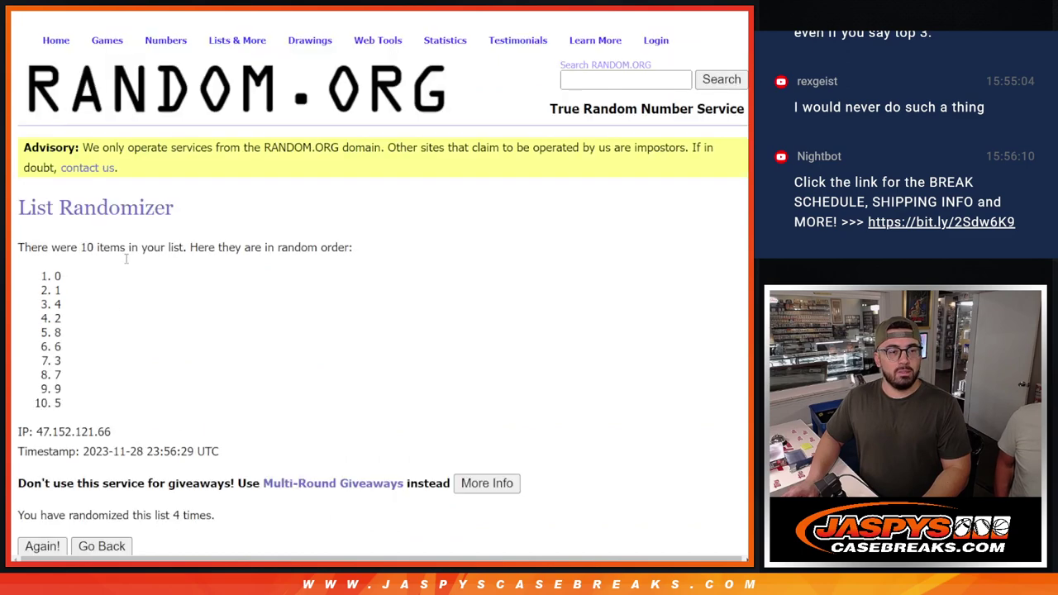
# - Copy the final order 0,1,4,2,8,6,3,7,9,5 and return to the RNB sheet
pyautogui.moveTo(64, 409); pyautogui.dragTo(46, 286)
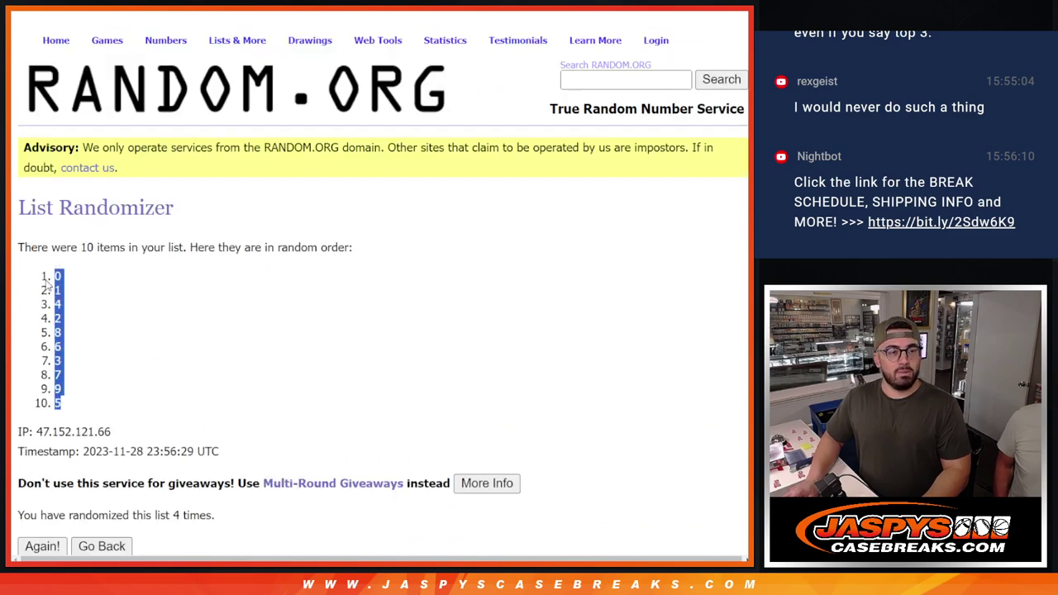
pyautogui.hotkey('ctrl', 'c')
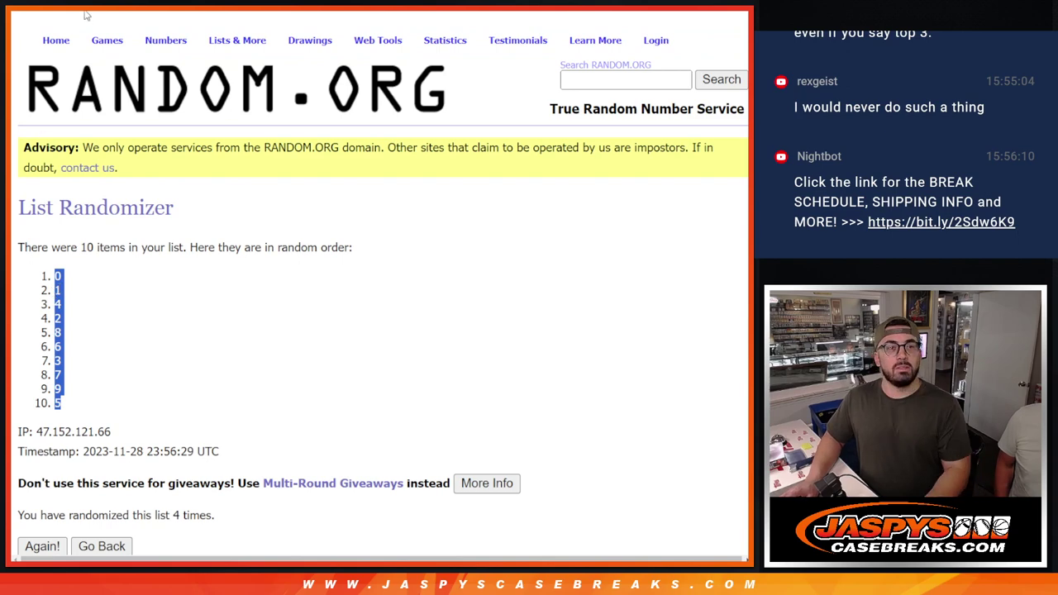
pyautogui.hotkey('alt', 'Tab')
pyautogui.hotkey('ctrl', 'v')
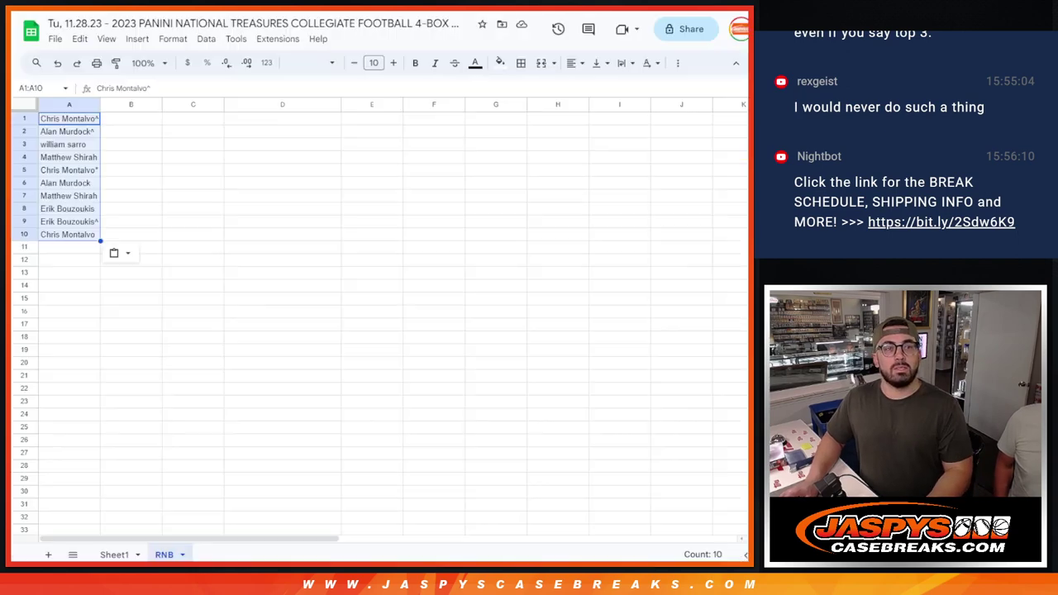
# - Paste the shuffled numbers into B1:B10 beside the names and zoom the sheet to 150%
pyautogui.rightClick(135, 123)
pyautogui.click(170, 174)
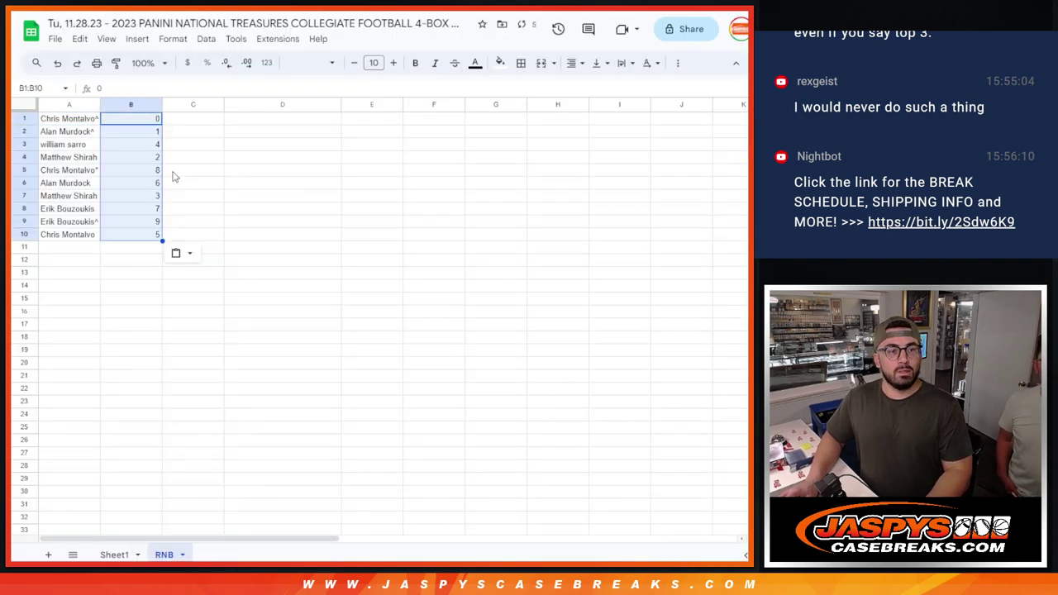
pyautogui.click(112, 137)
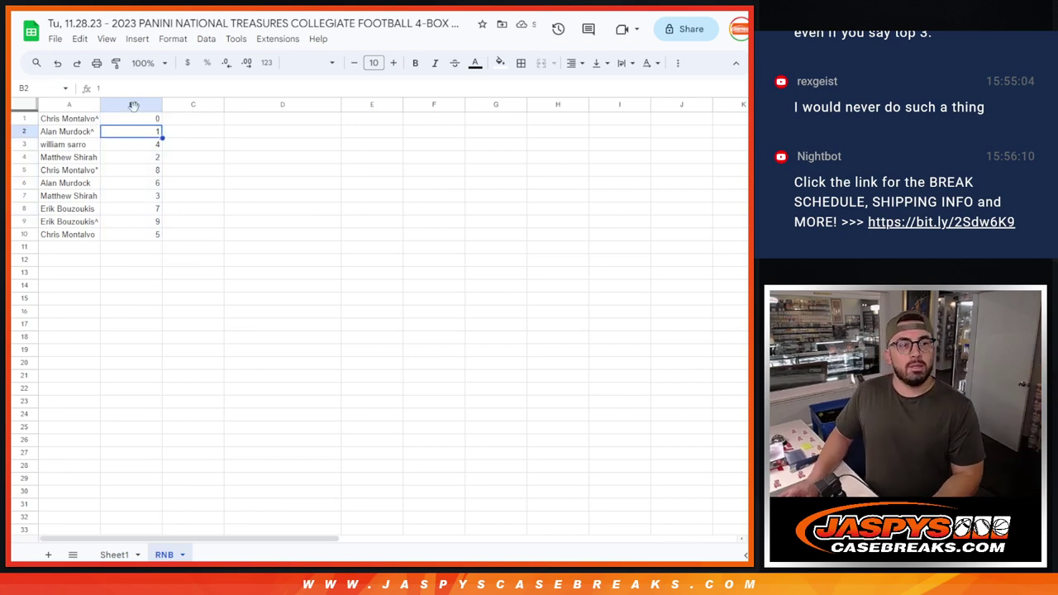
pyautogui.click(157, 63)
pyautogui.click(154, 192)
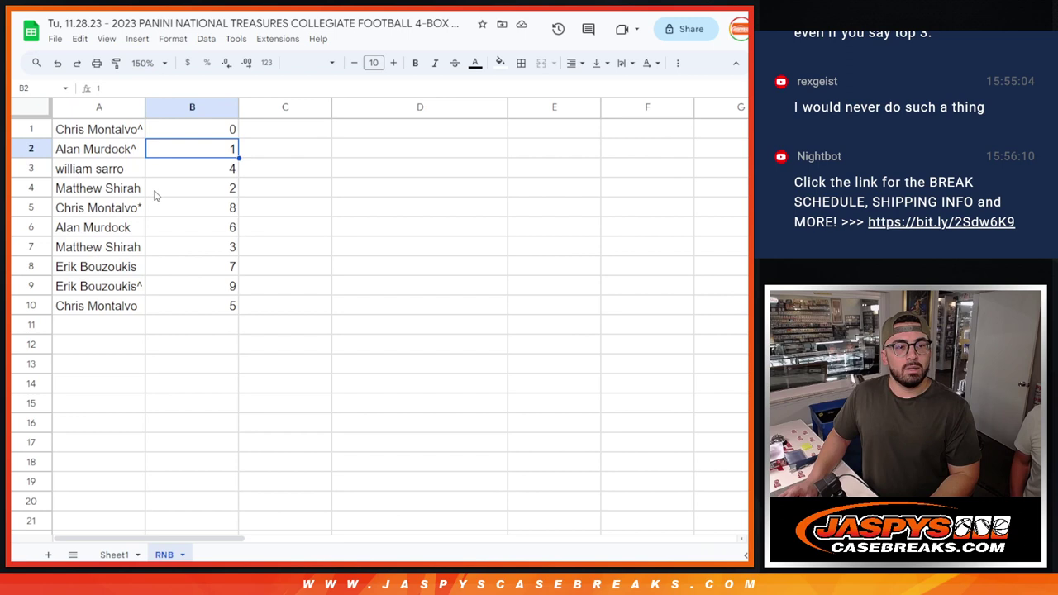